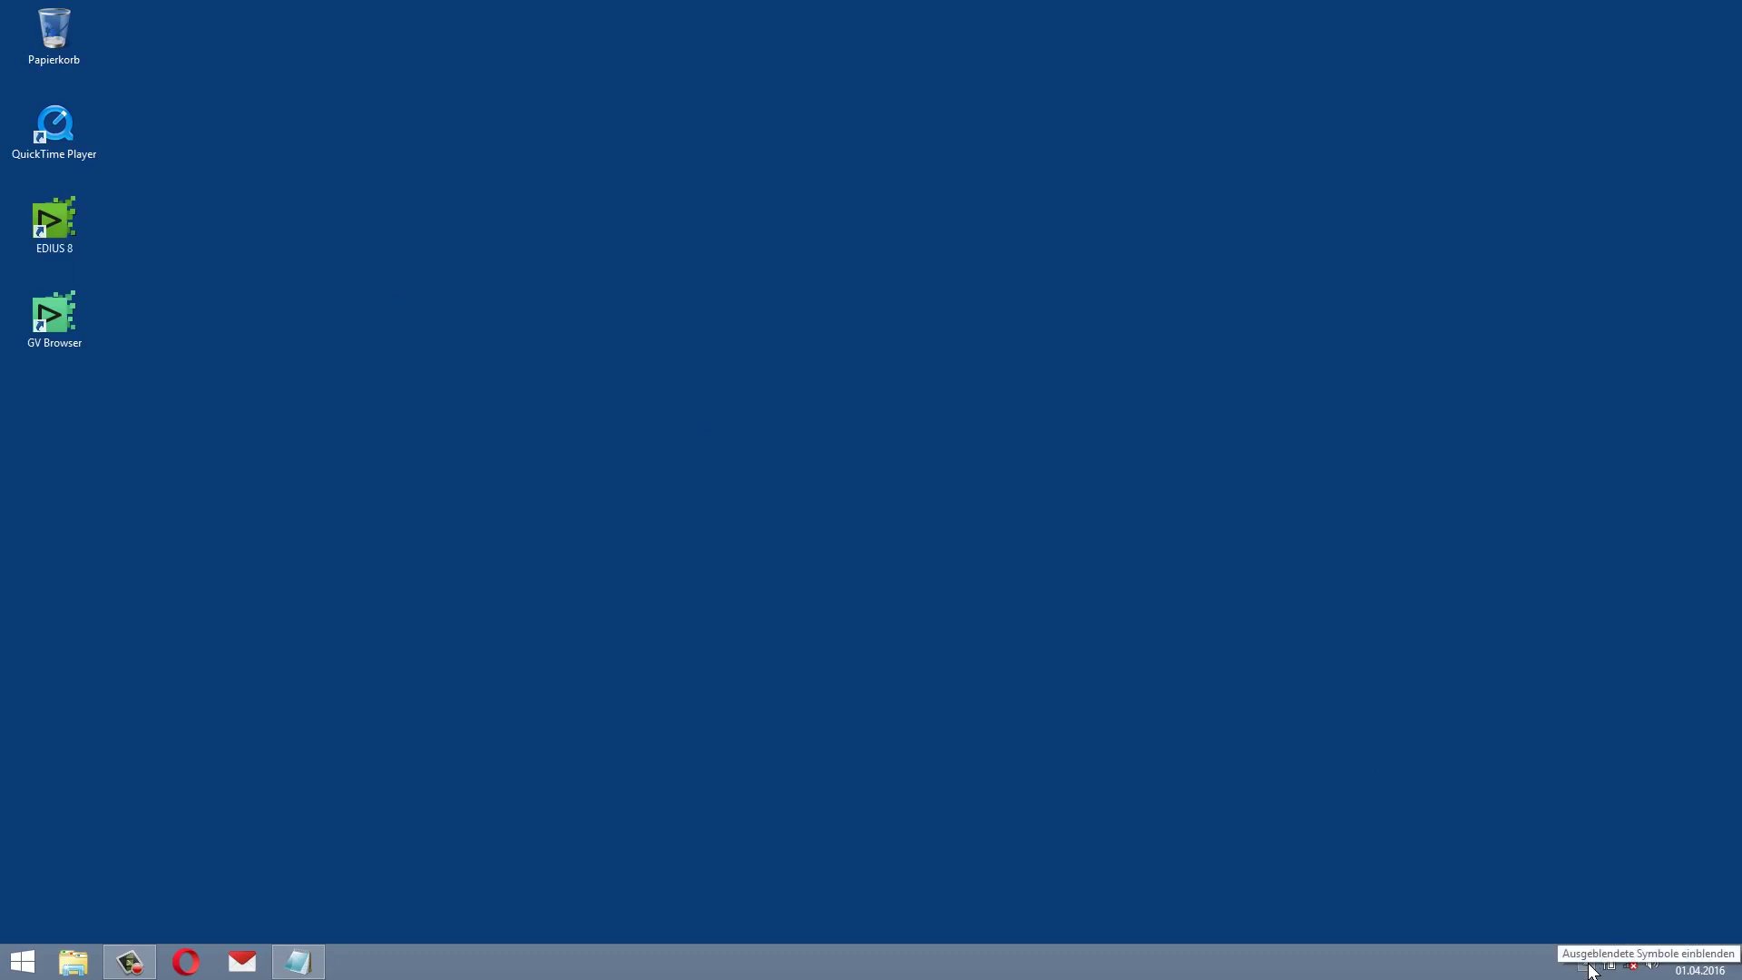
Start creating an offline-activation ID file in GV License Manager and enter the product's serial number
click(1588, 965)
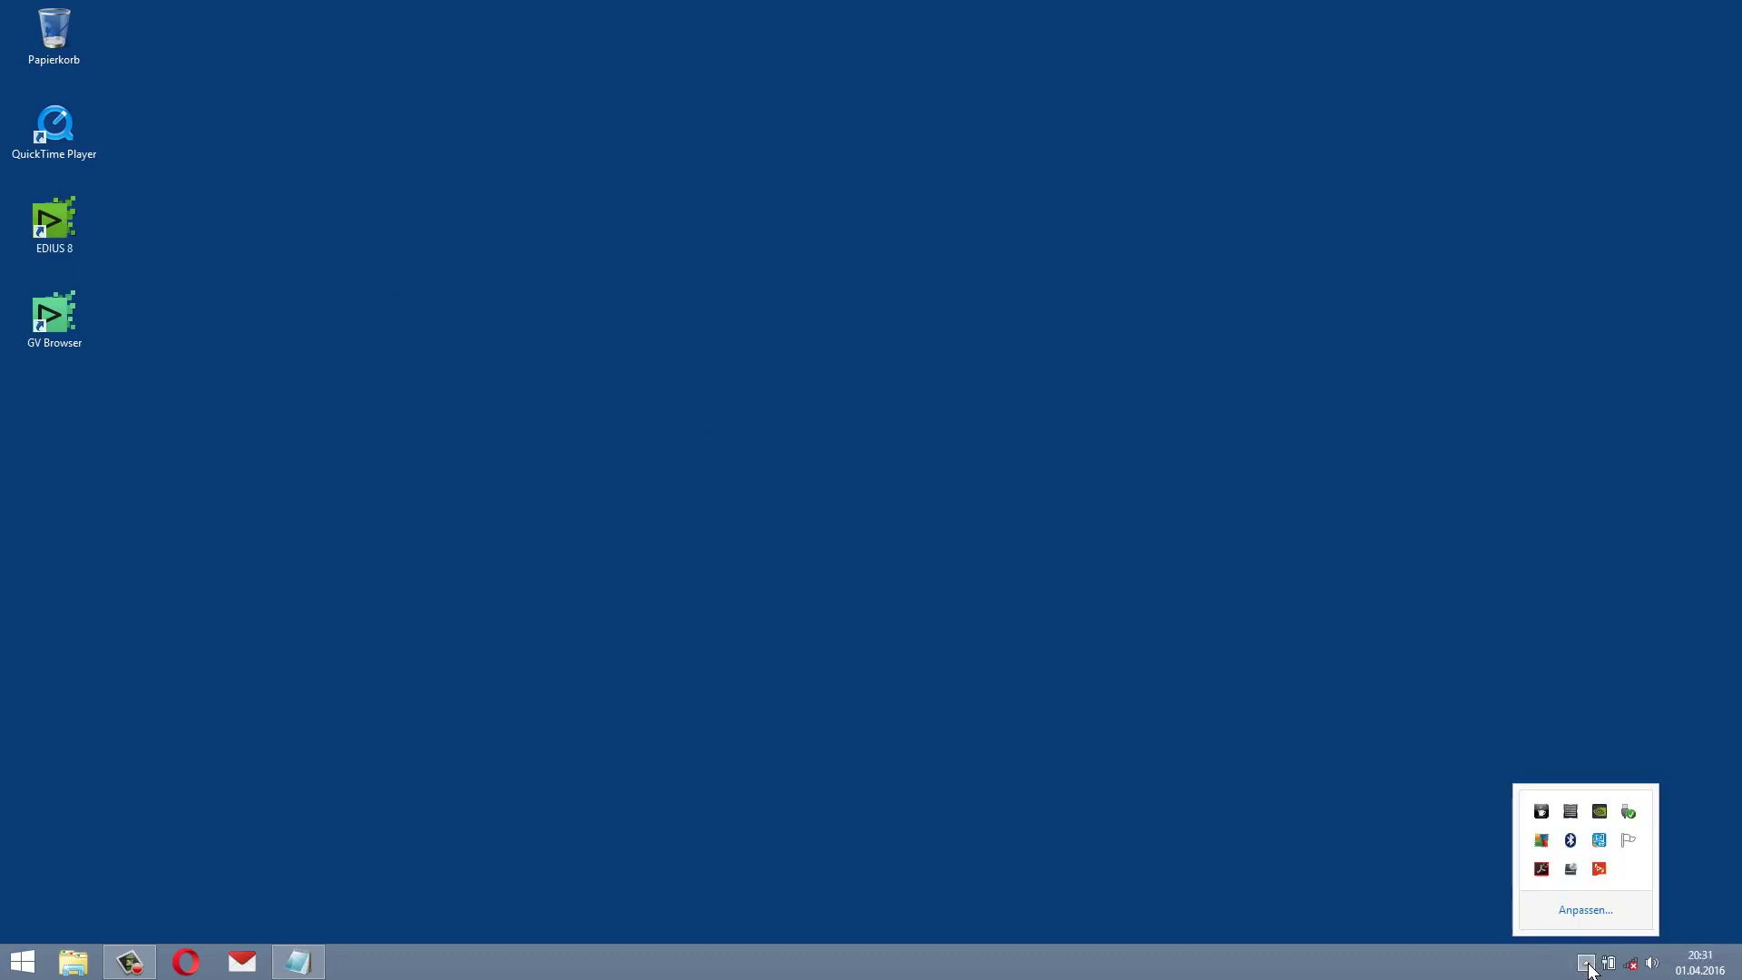
right_click(1598, 870)
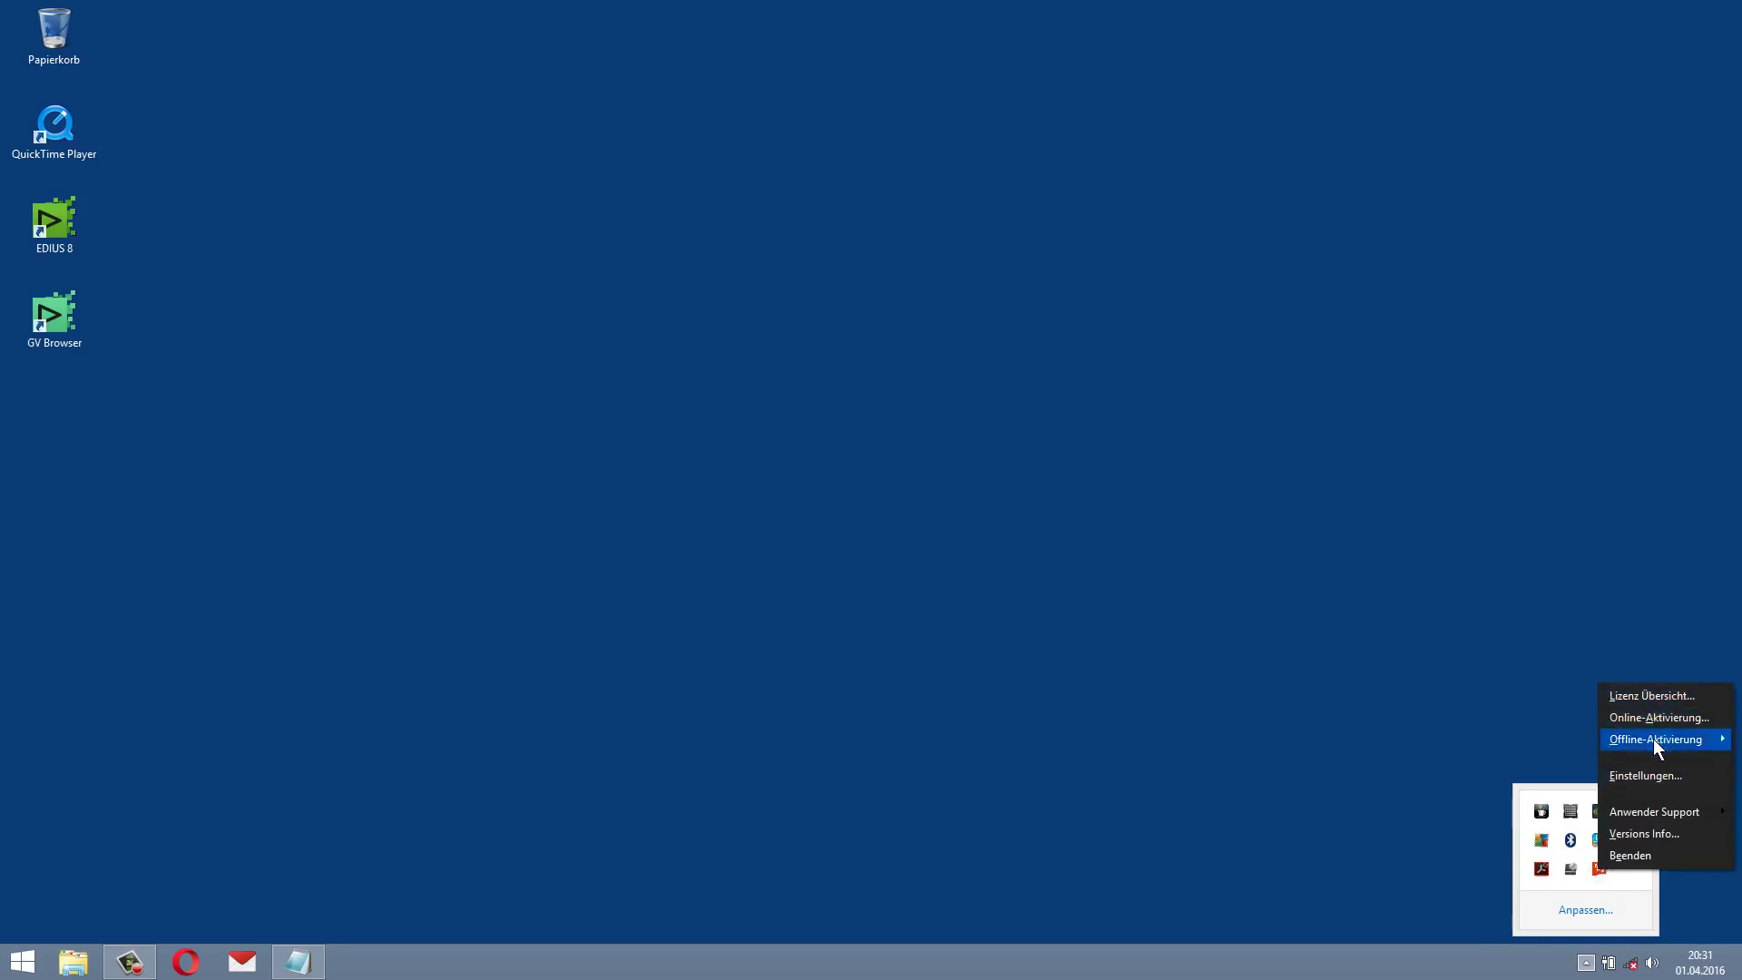
mouse_move(1654, 738)
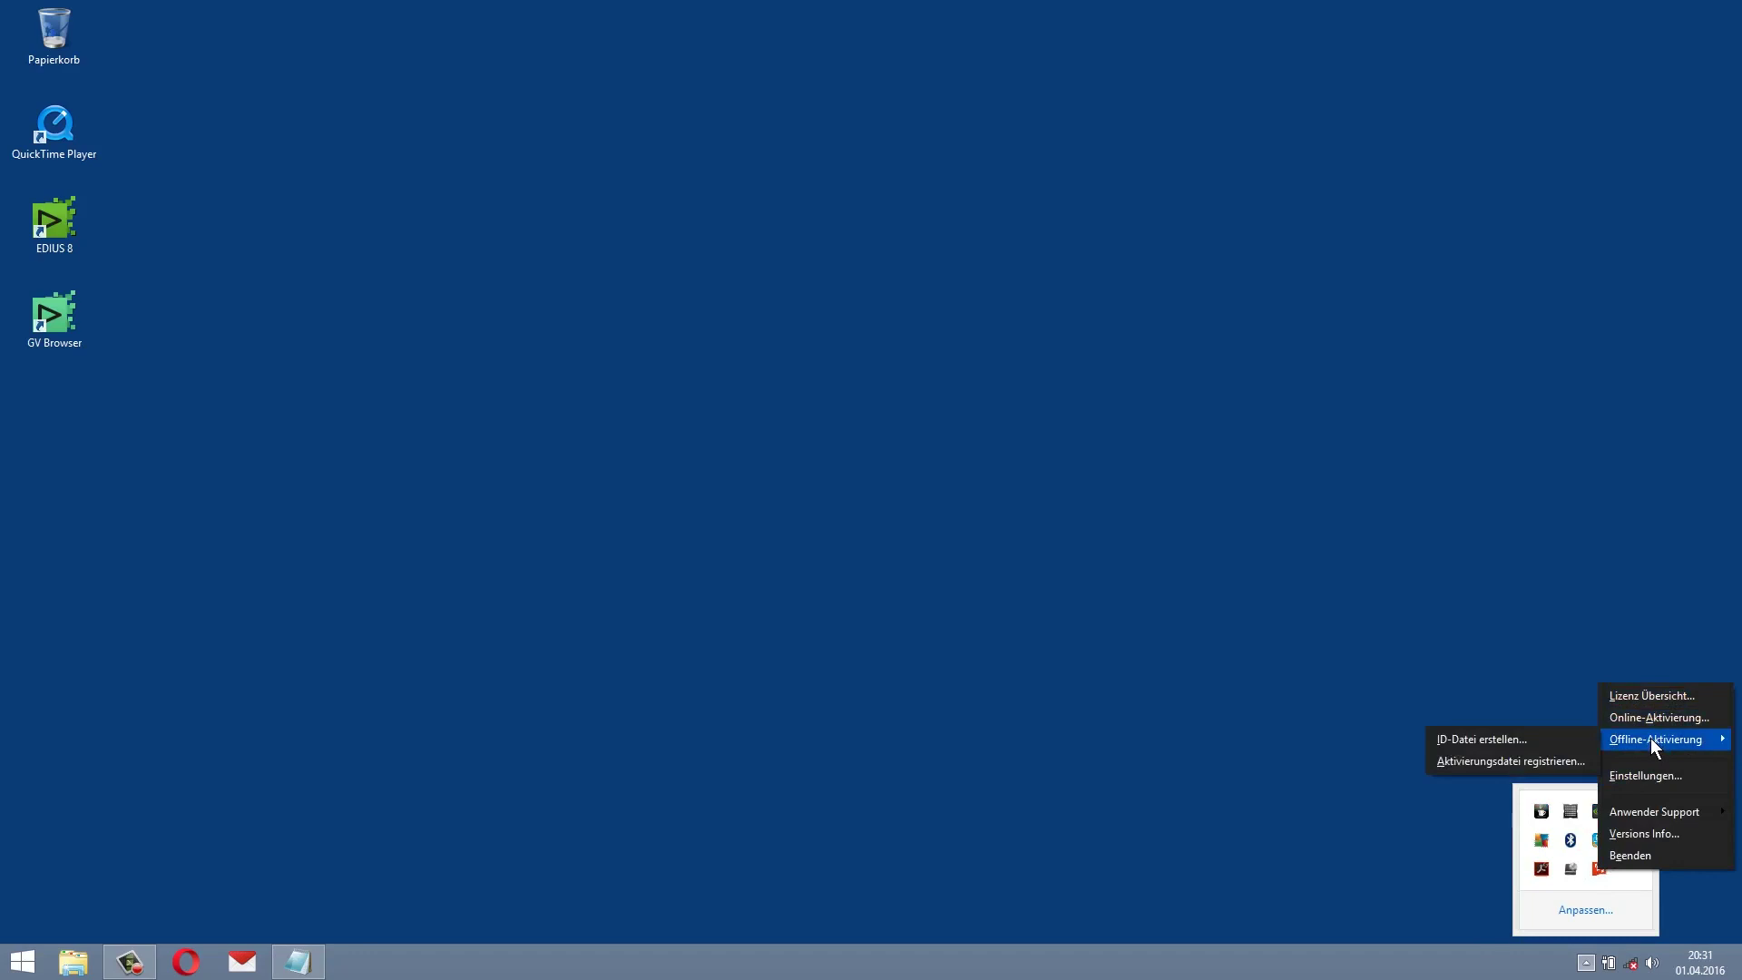
click(1469, 741)
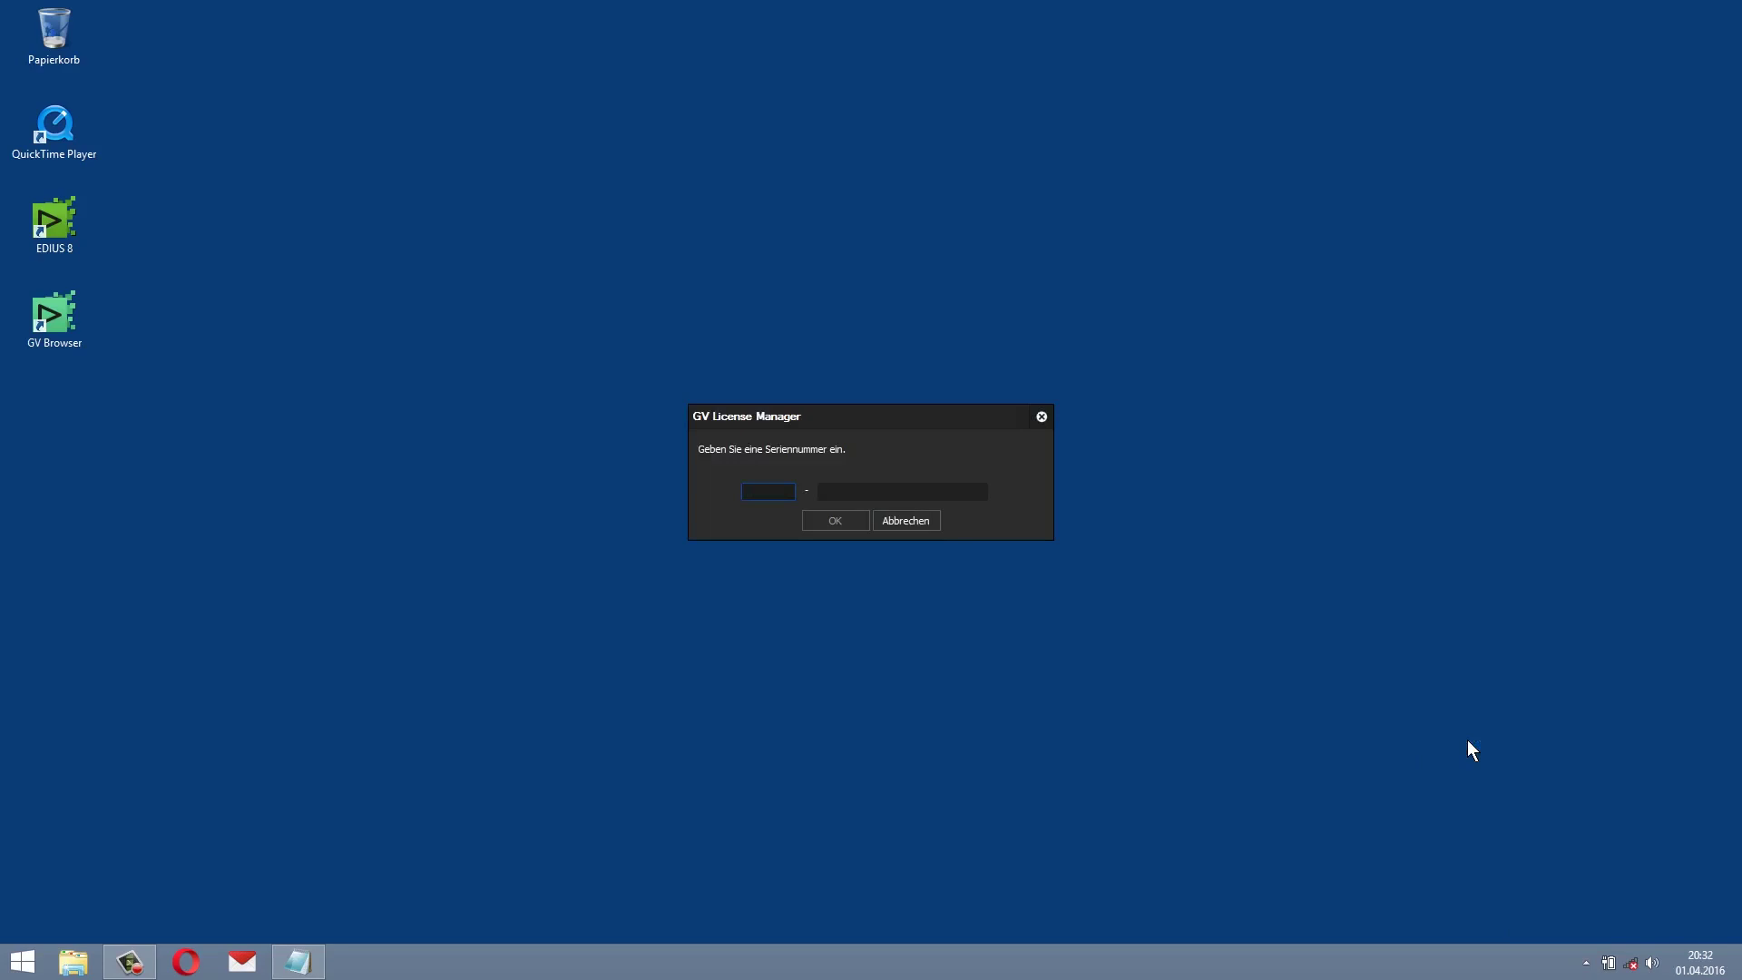
key(ctrl+v)
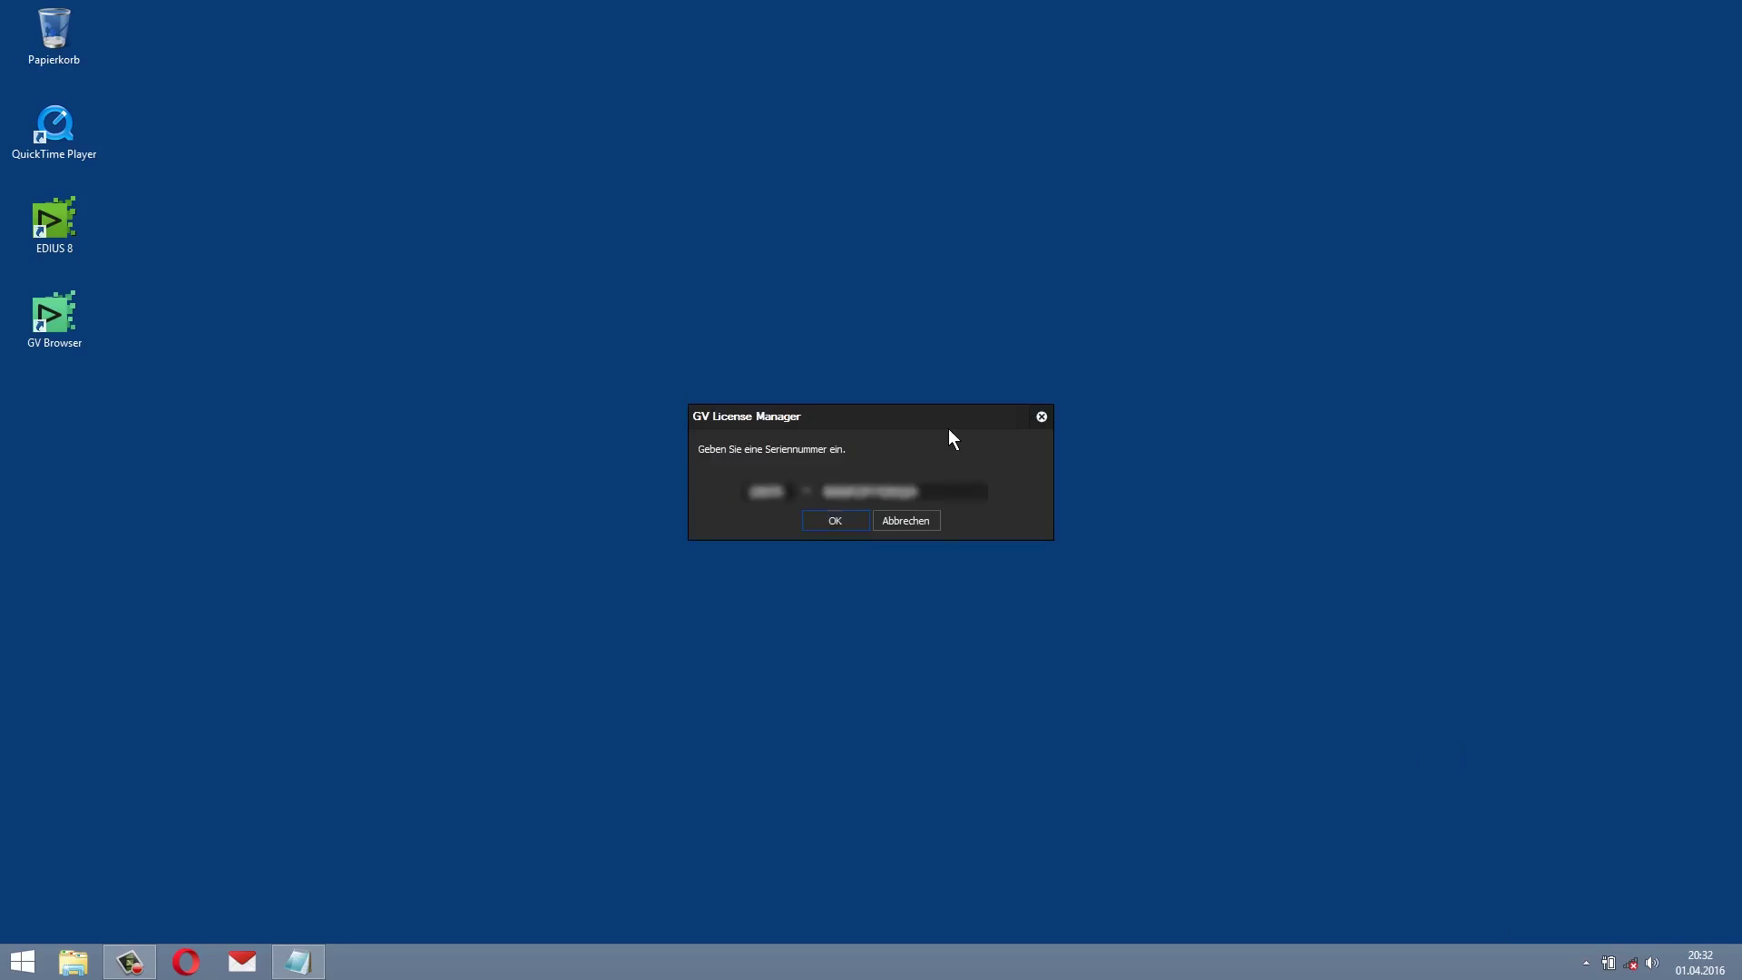
click(842, 522)
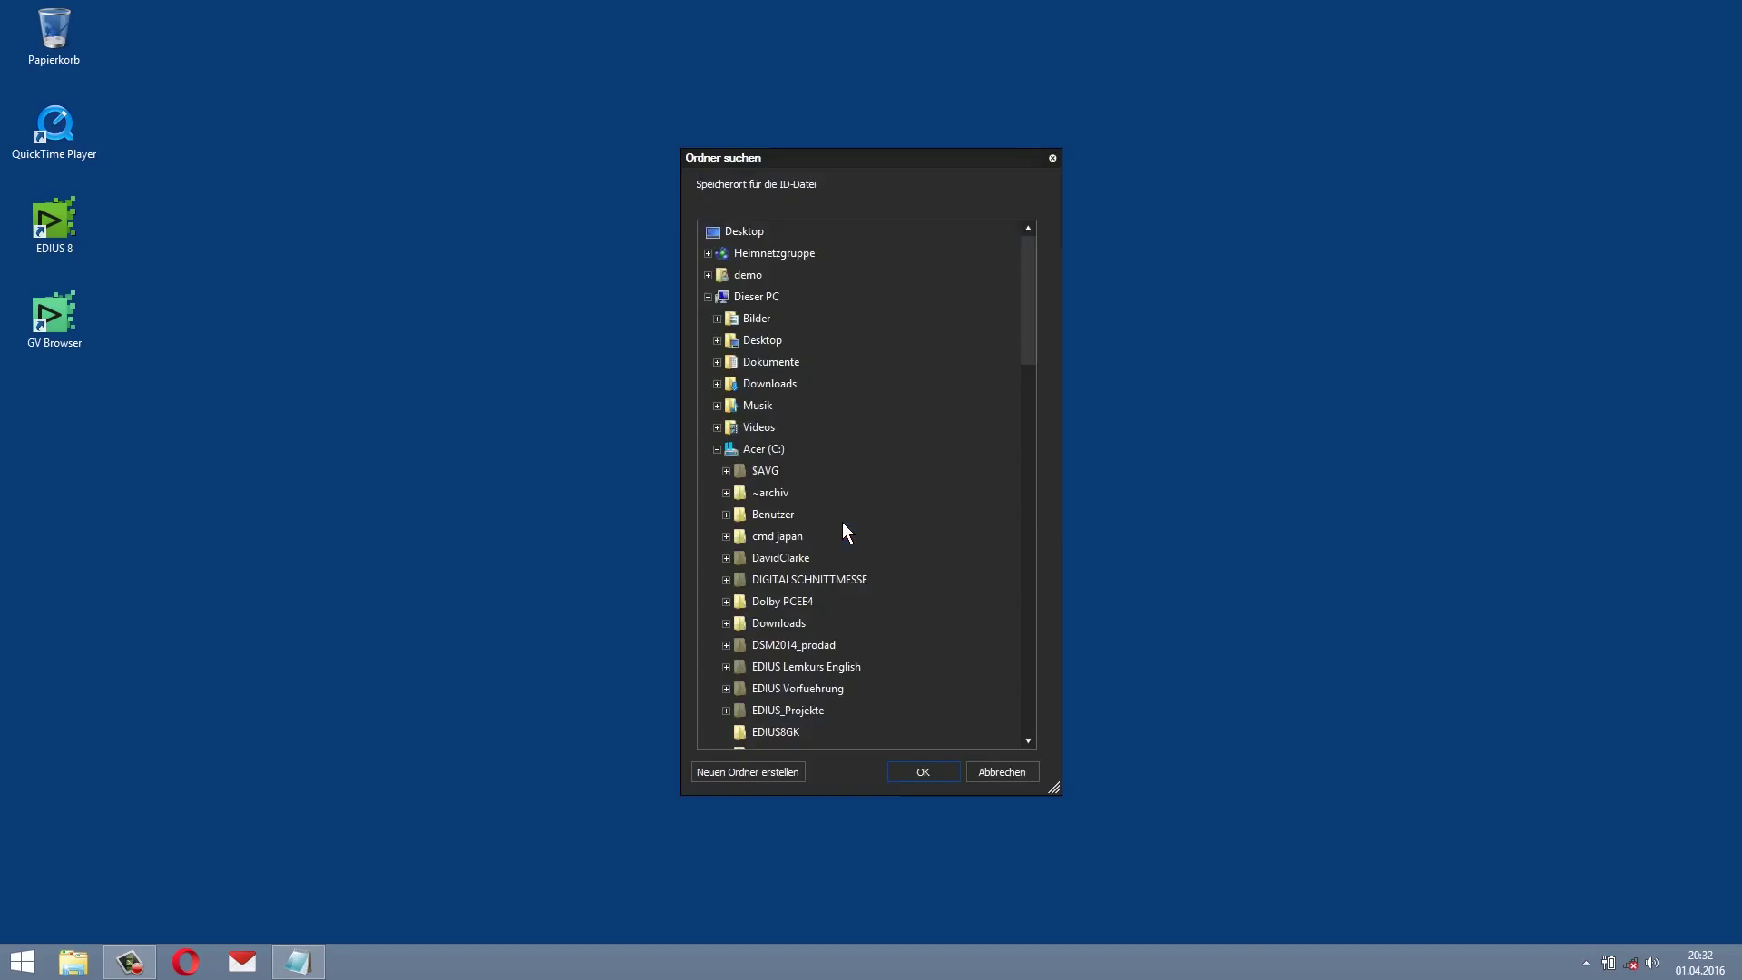
Save the ID file to the Desktop and acknowledge the completion notice
click(708, 296)
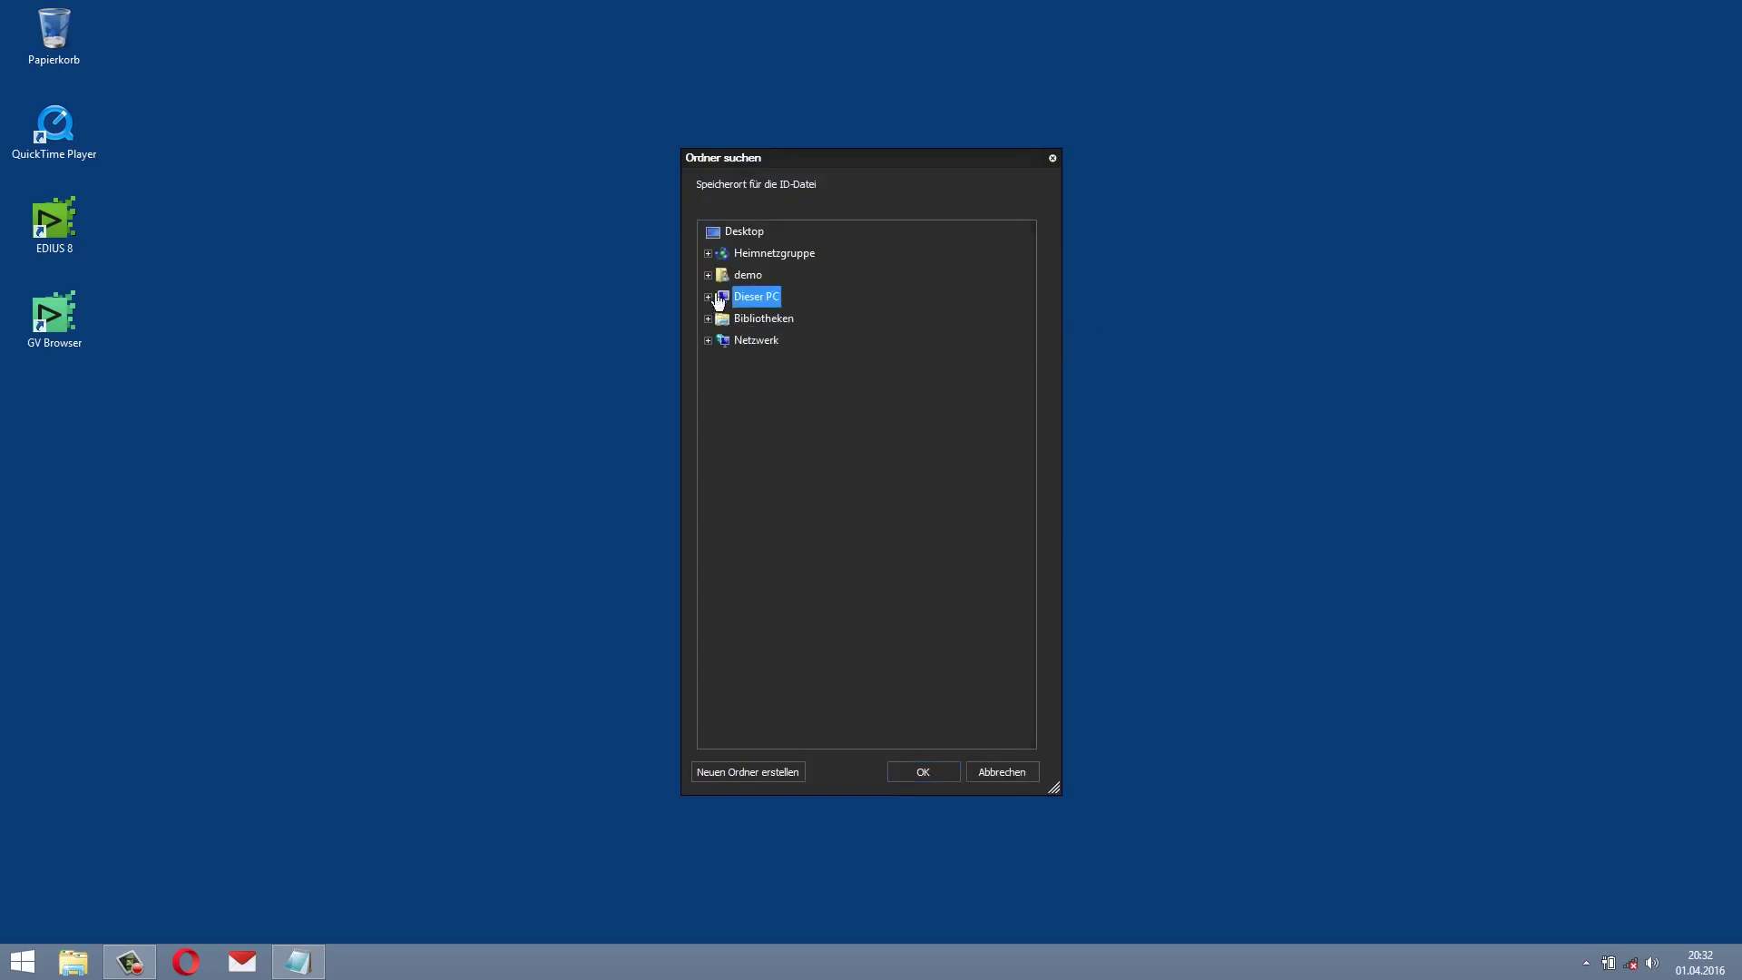
click(761, 233)
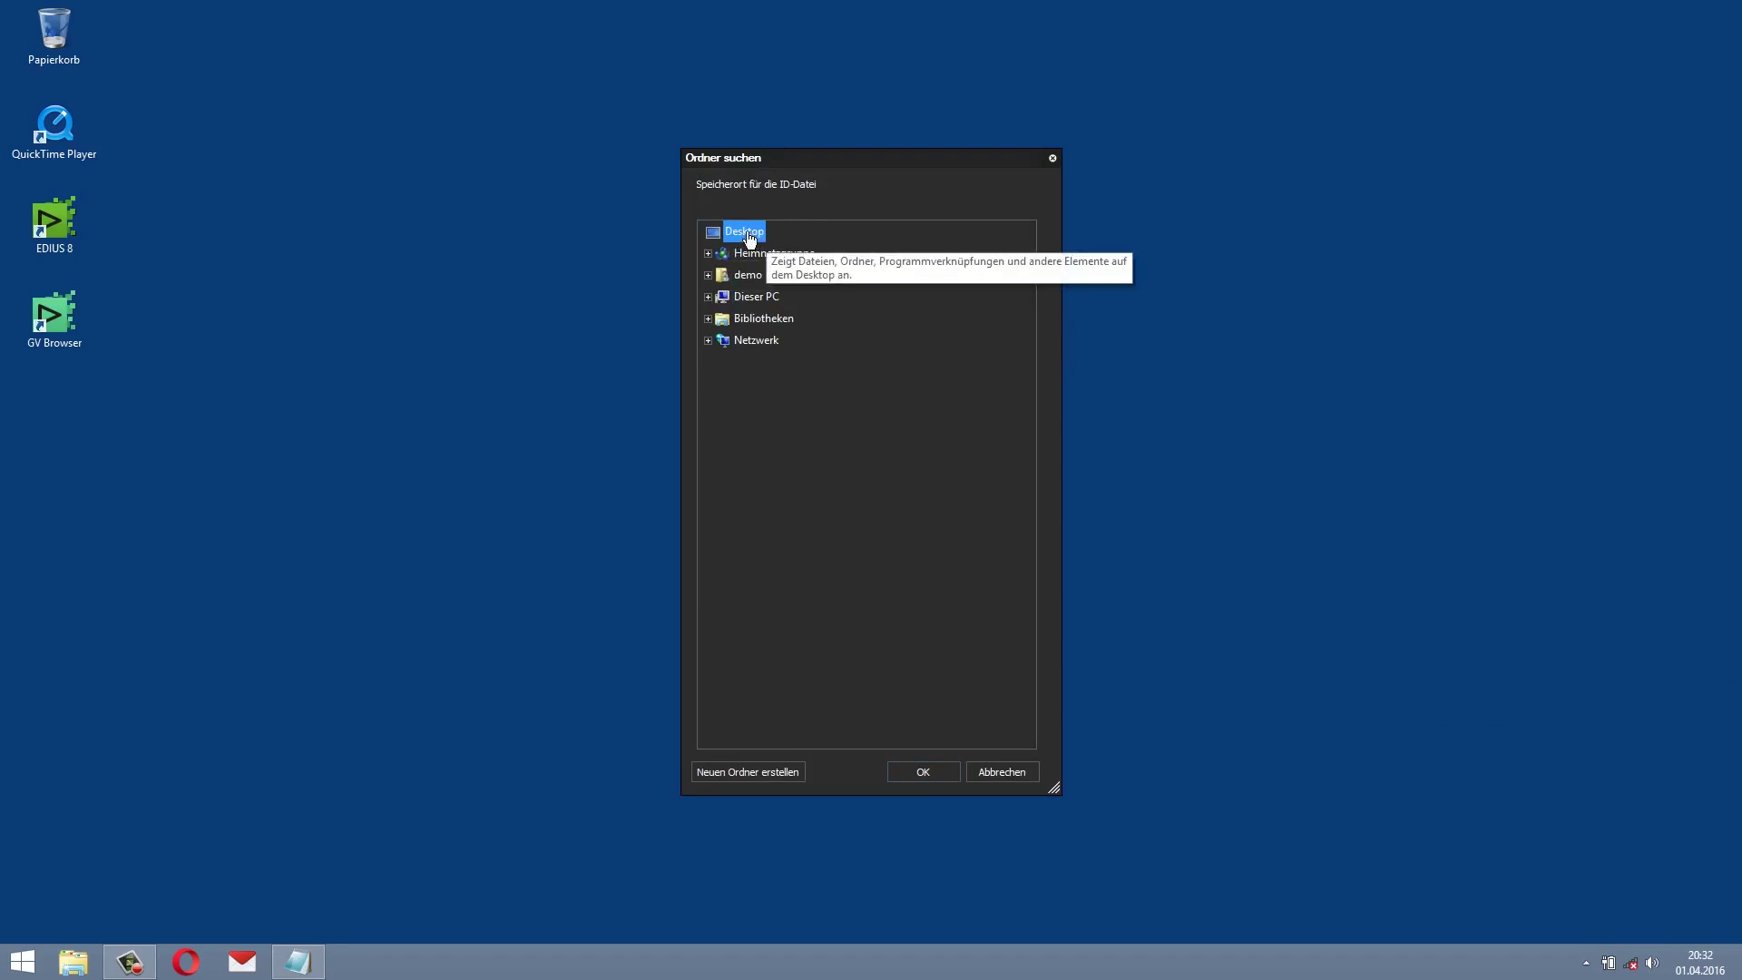
click(922, 770)
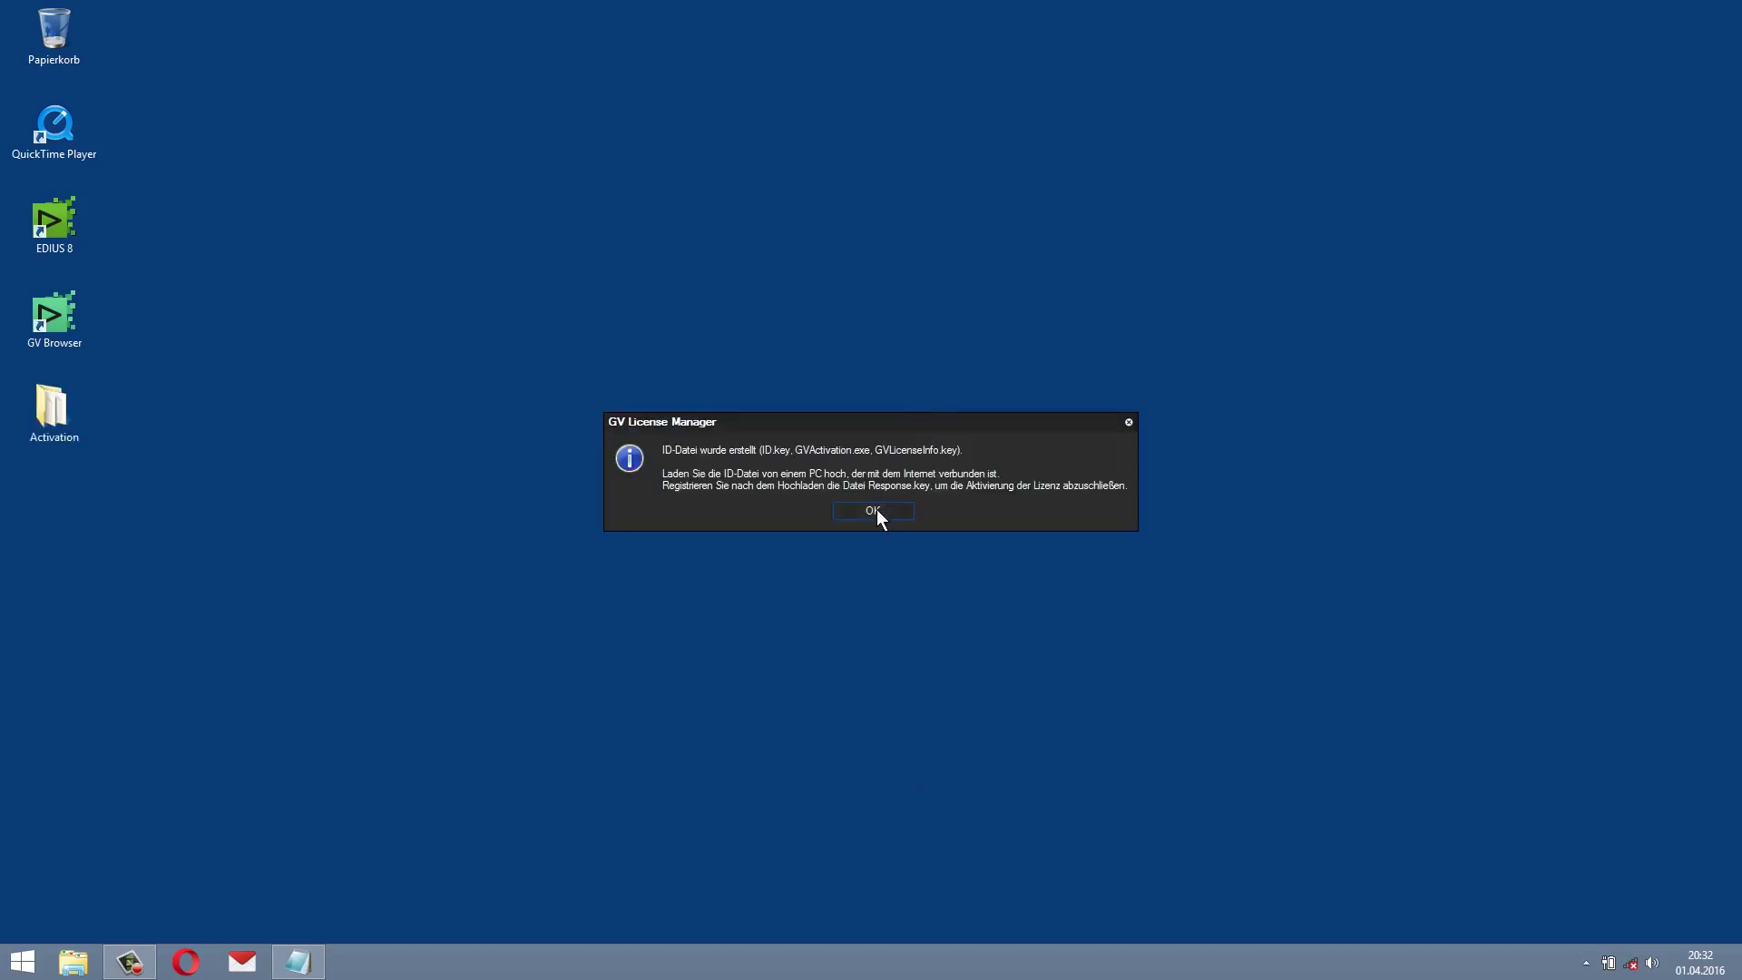
click(876, 514)
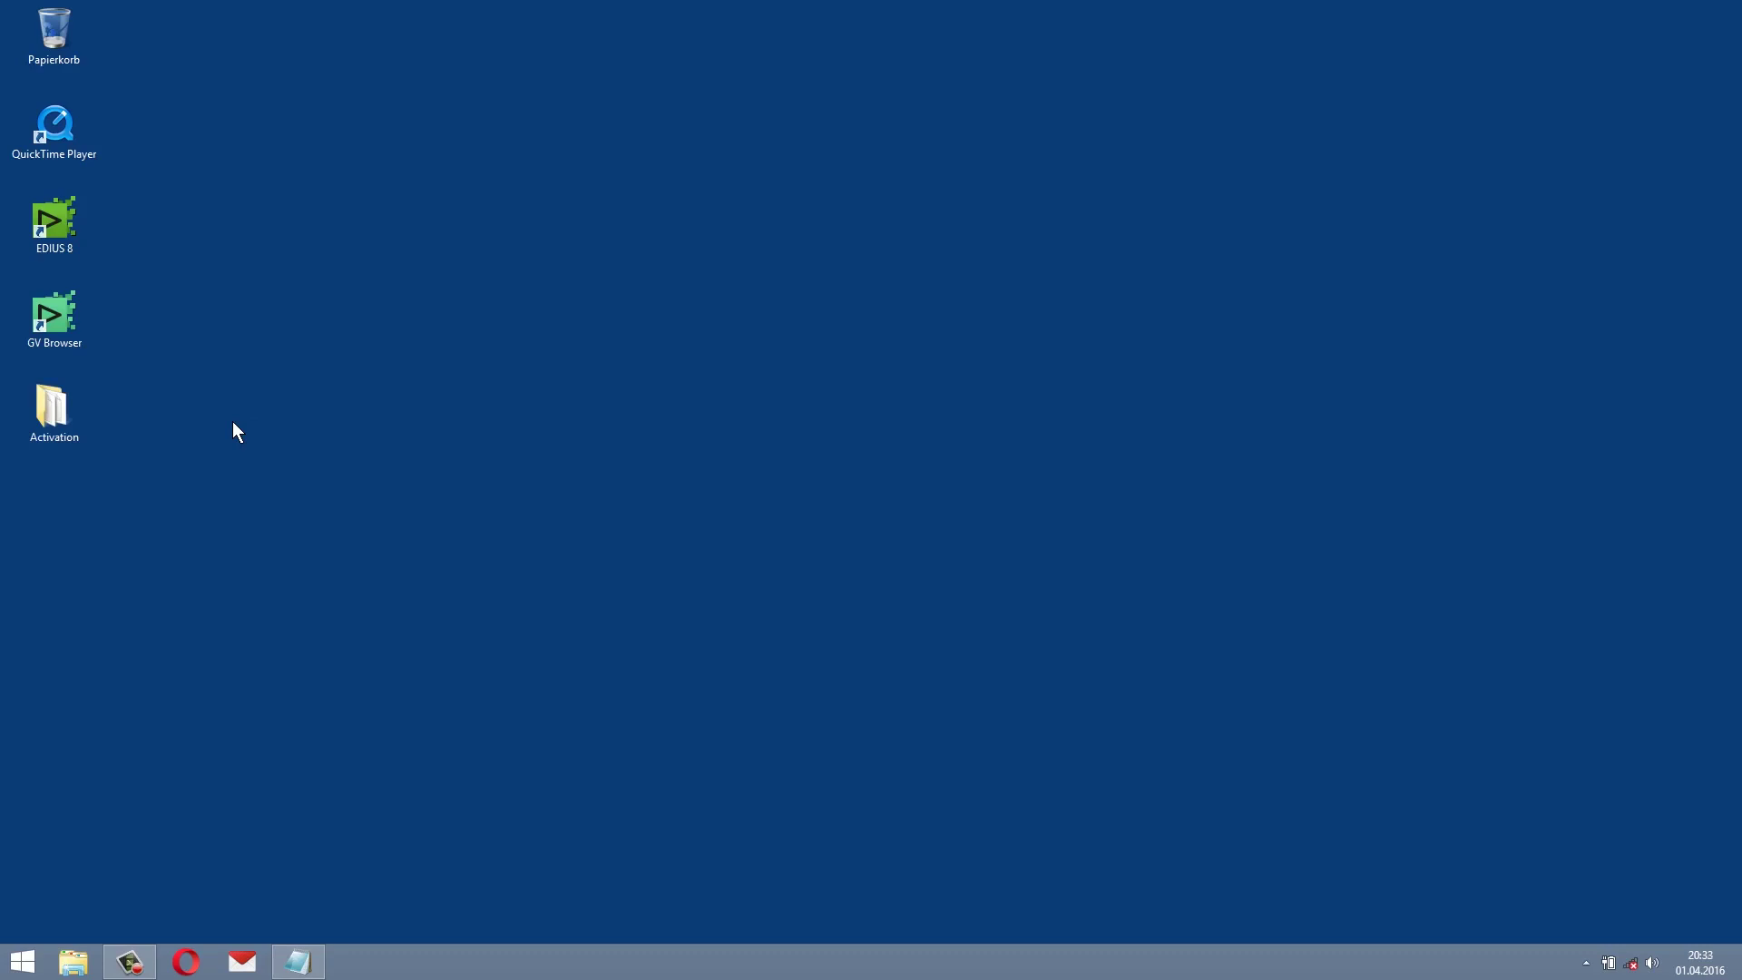
Copy the Activation folder from the desktop to the TRANSCEND (E:) USB drive and close the file window
key(super+e)
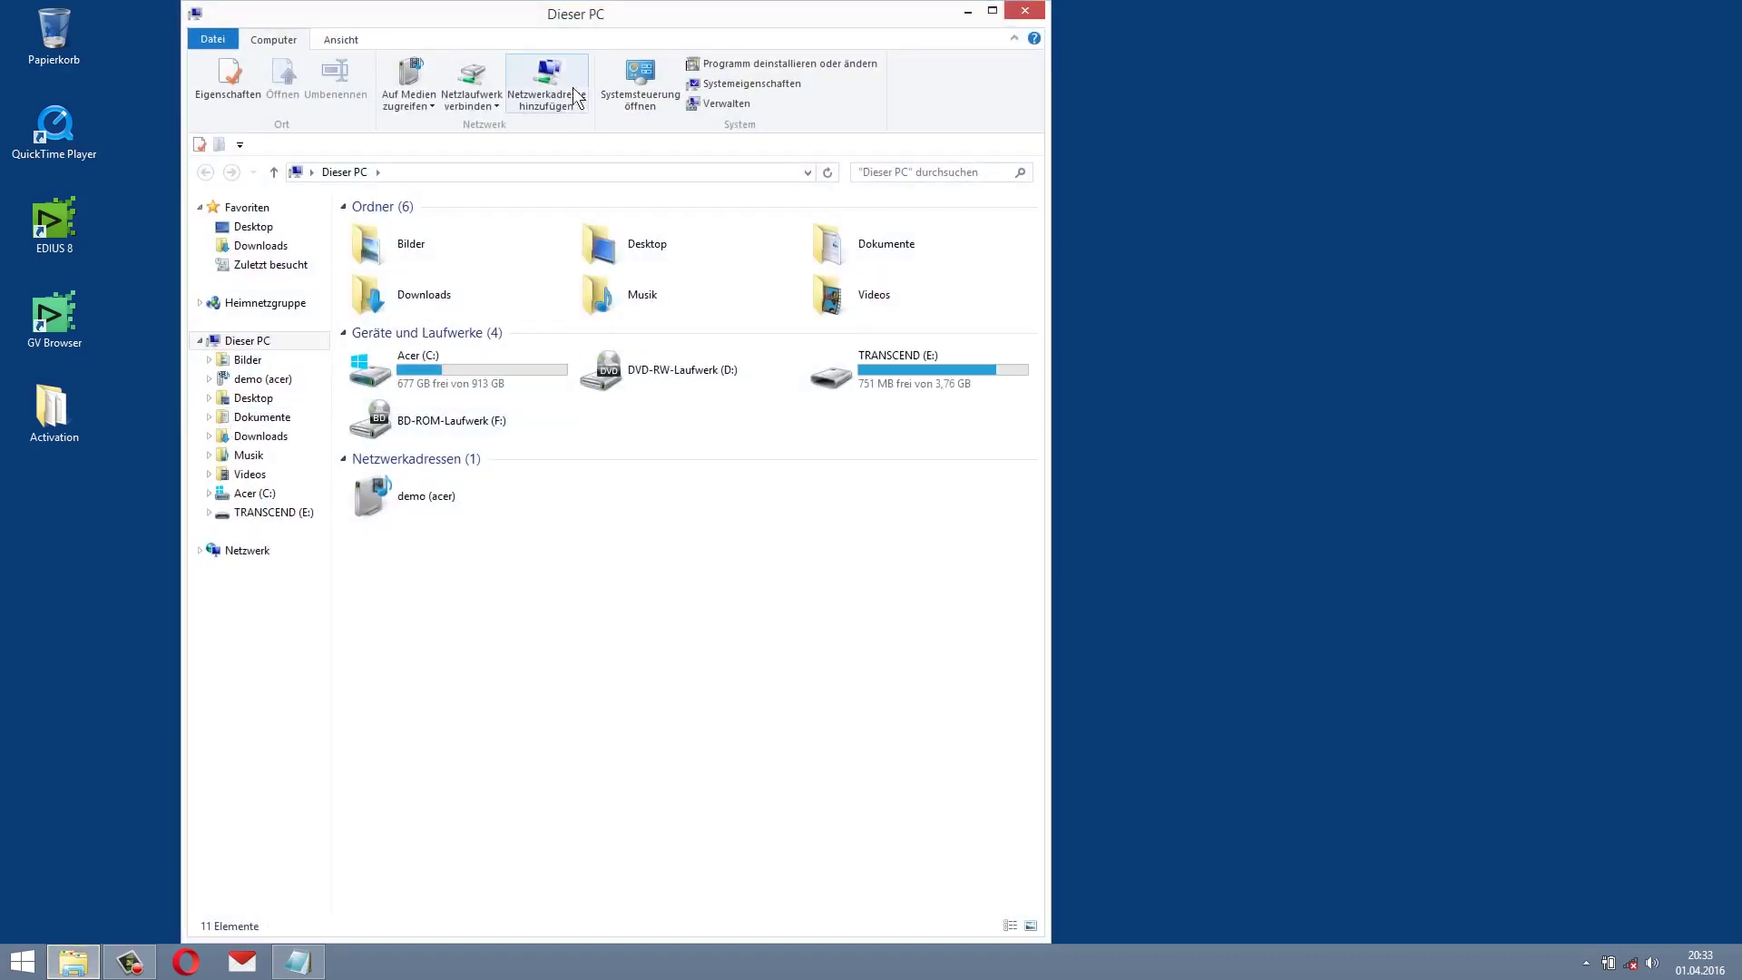
drag(474, 18, 682, 40)
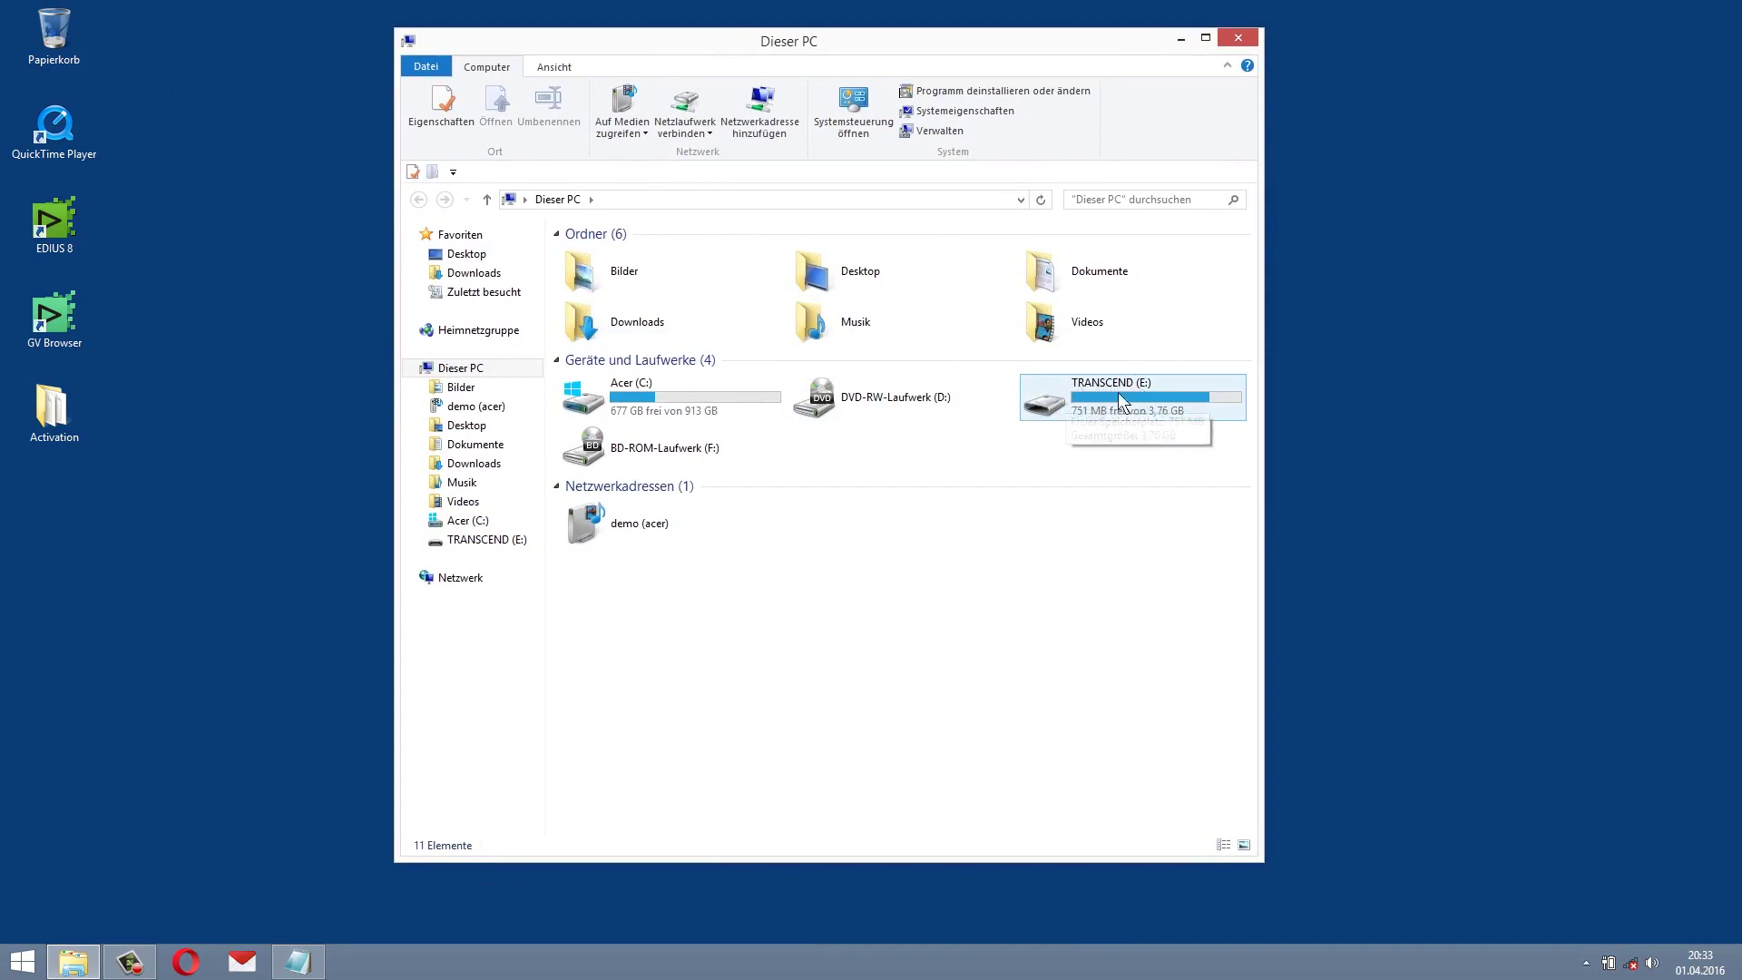
drag(51, 410, 1048, 404)
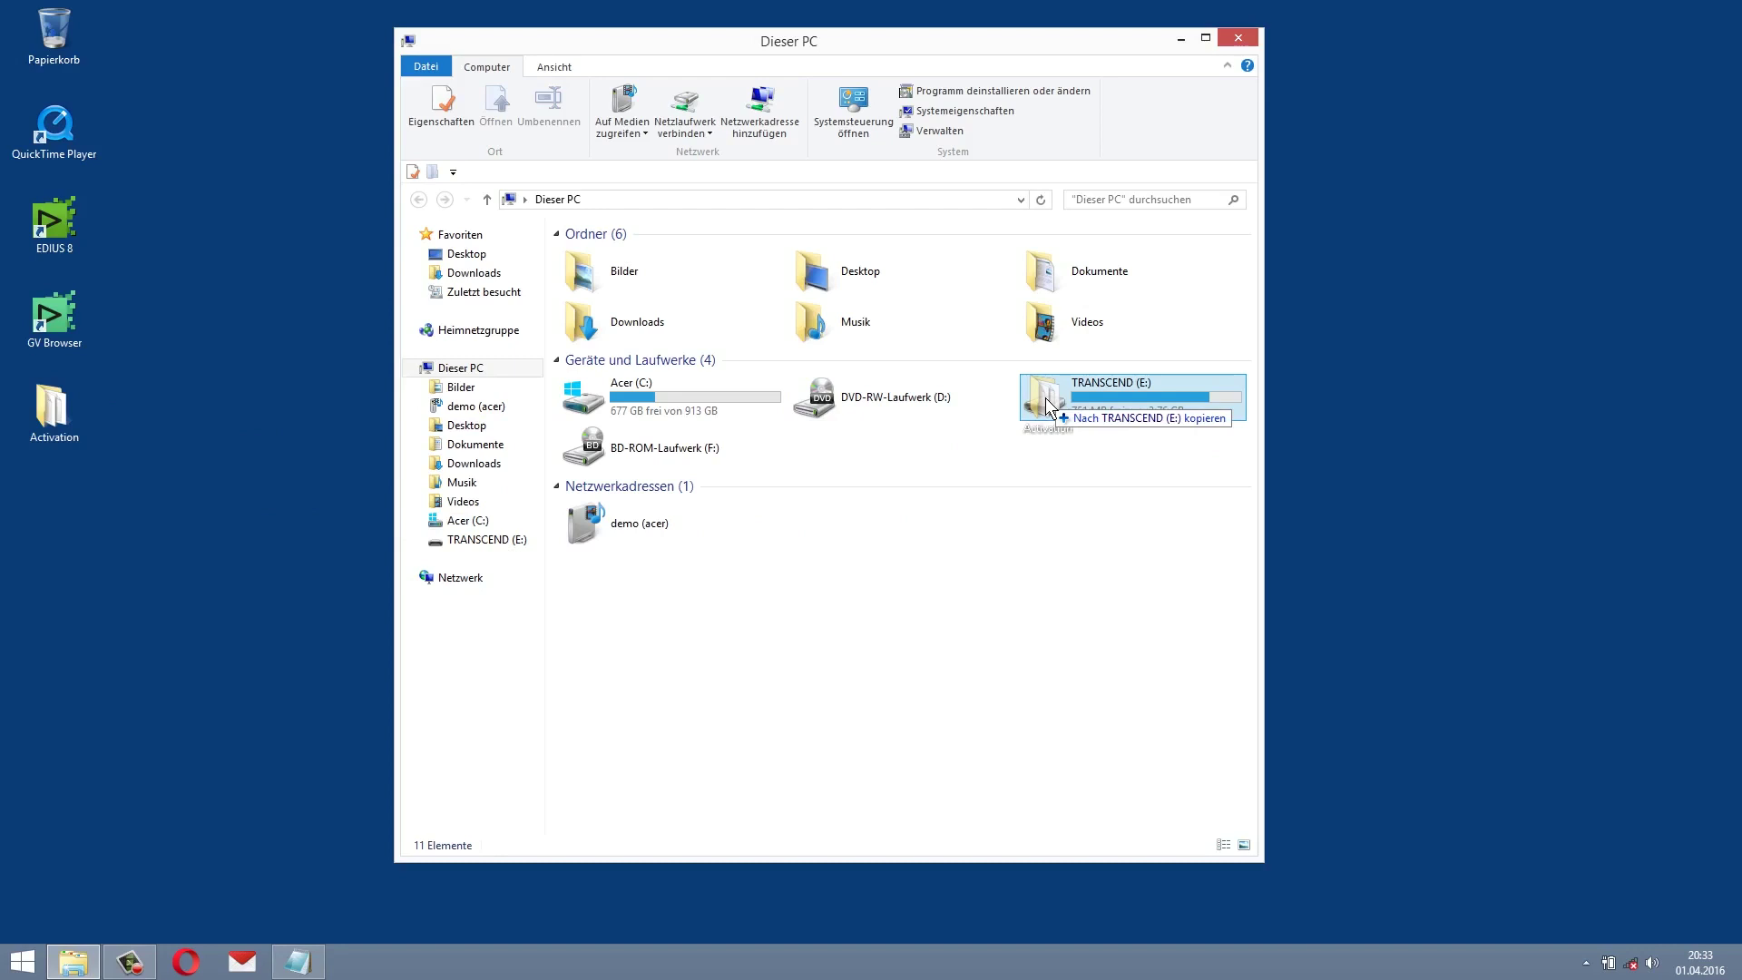
drag(1048, 404, 1048, 405)
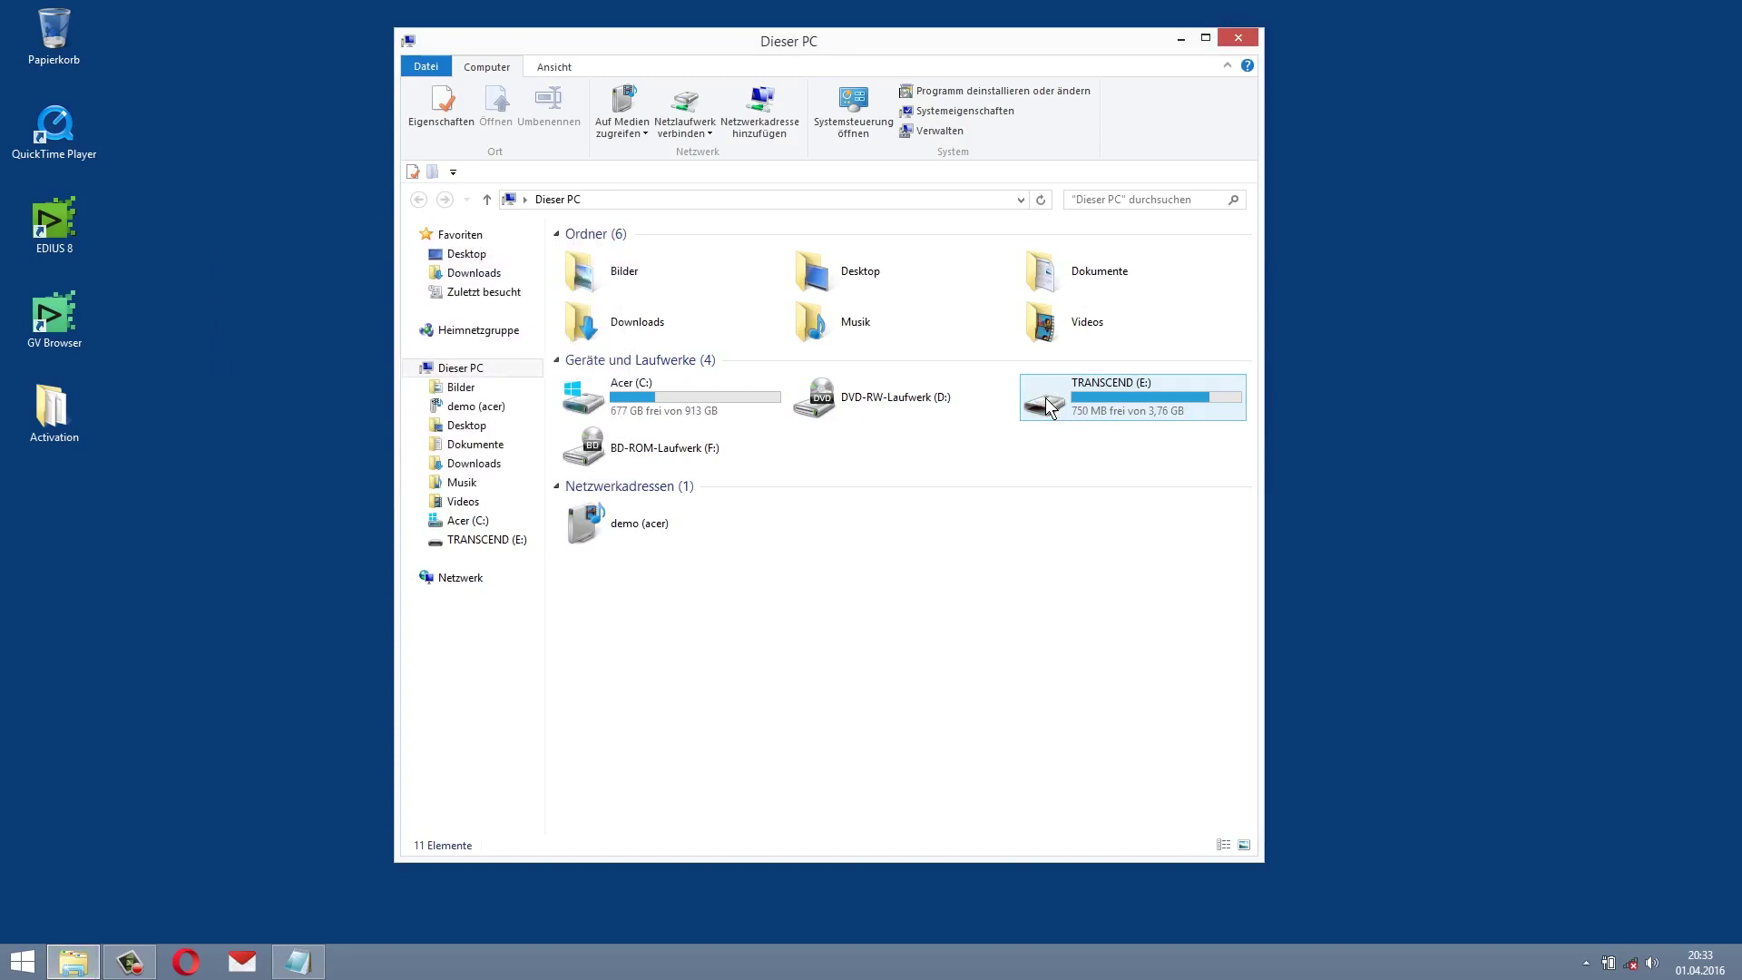
click(1240, 38)
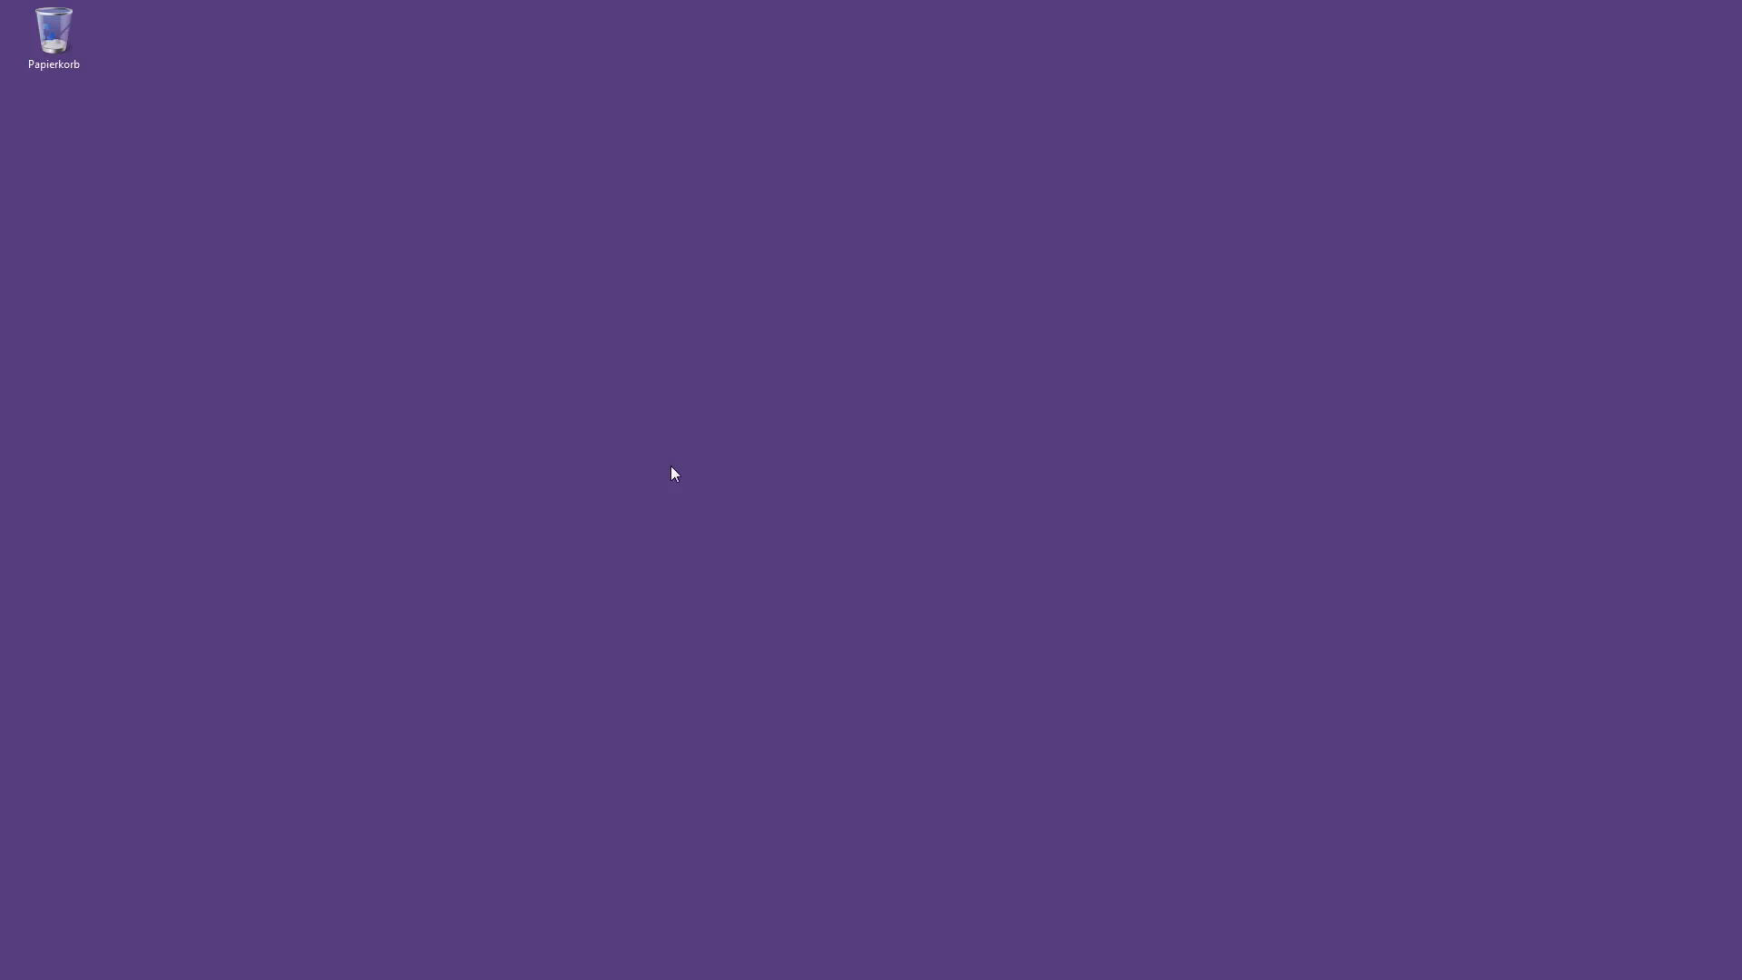
On the internet-connected PC, copy the Activation folder from the TRANSCEND (K:) drive to the desktop
key(super+e)
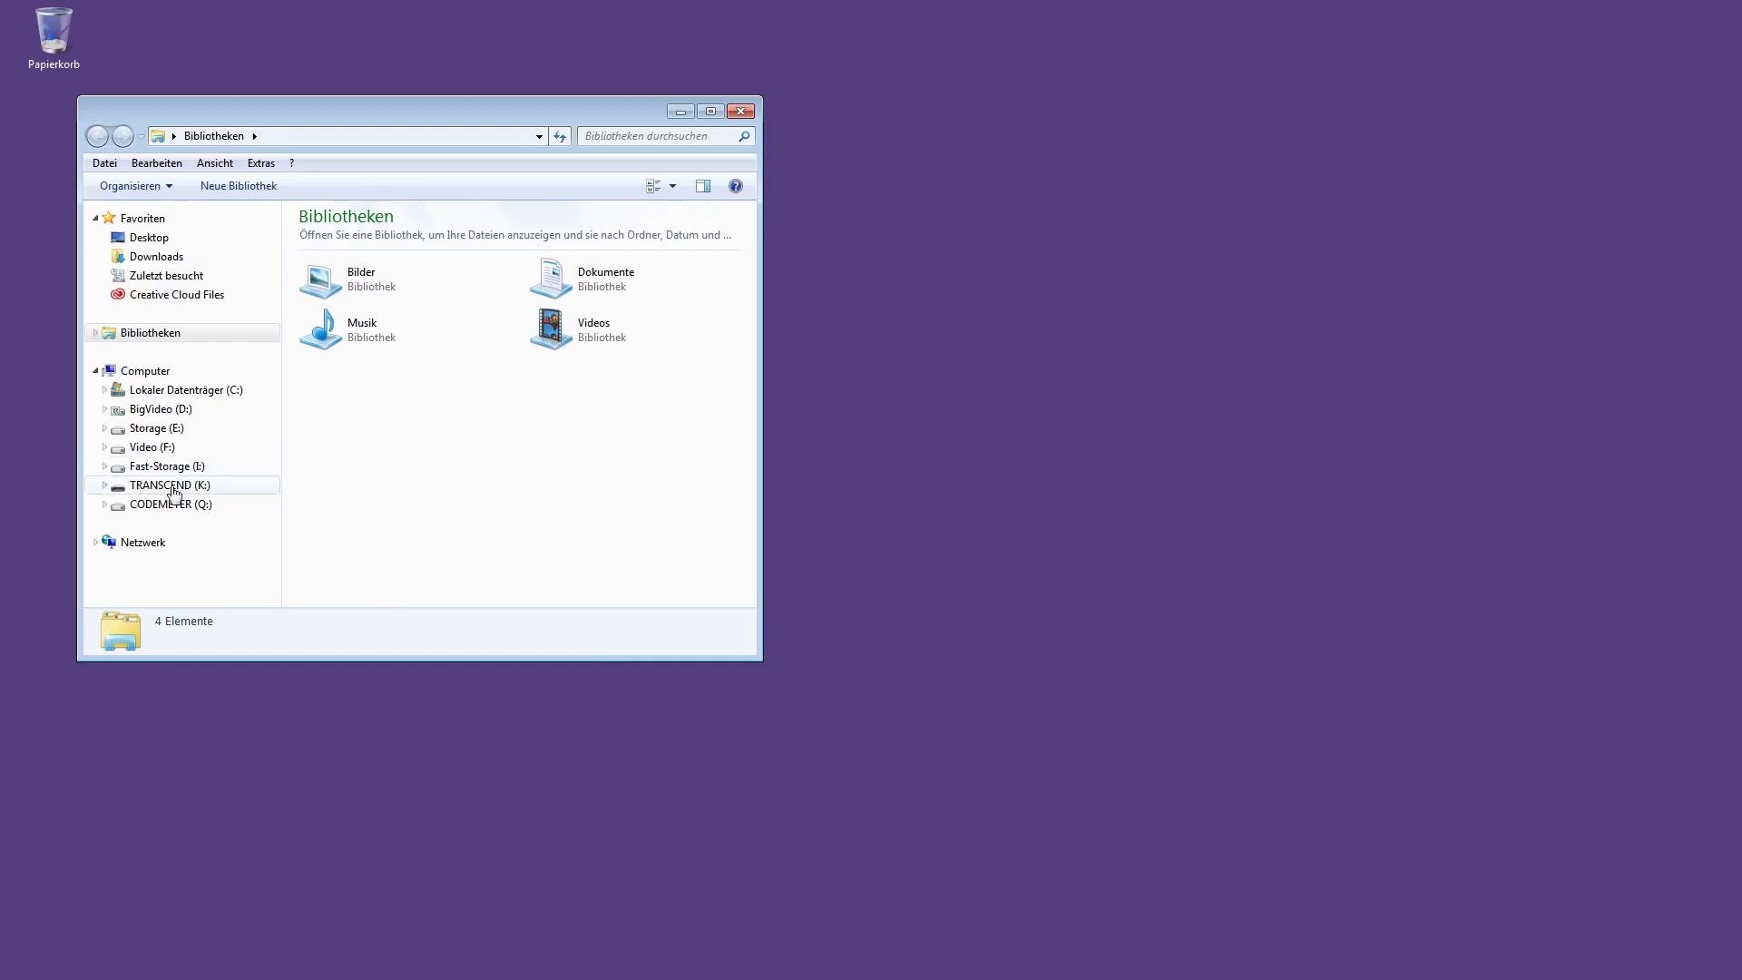
click(201, 493)
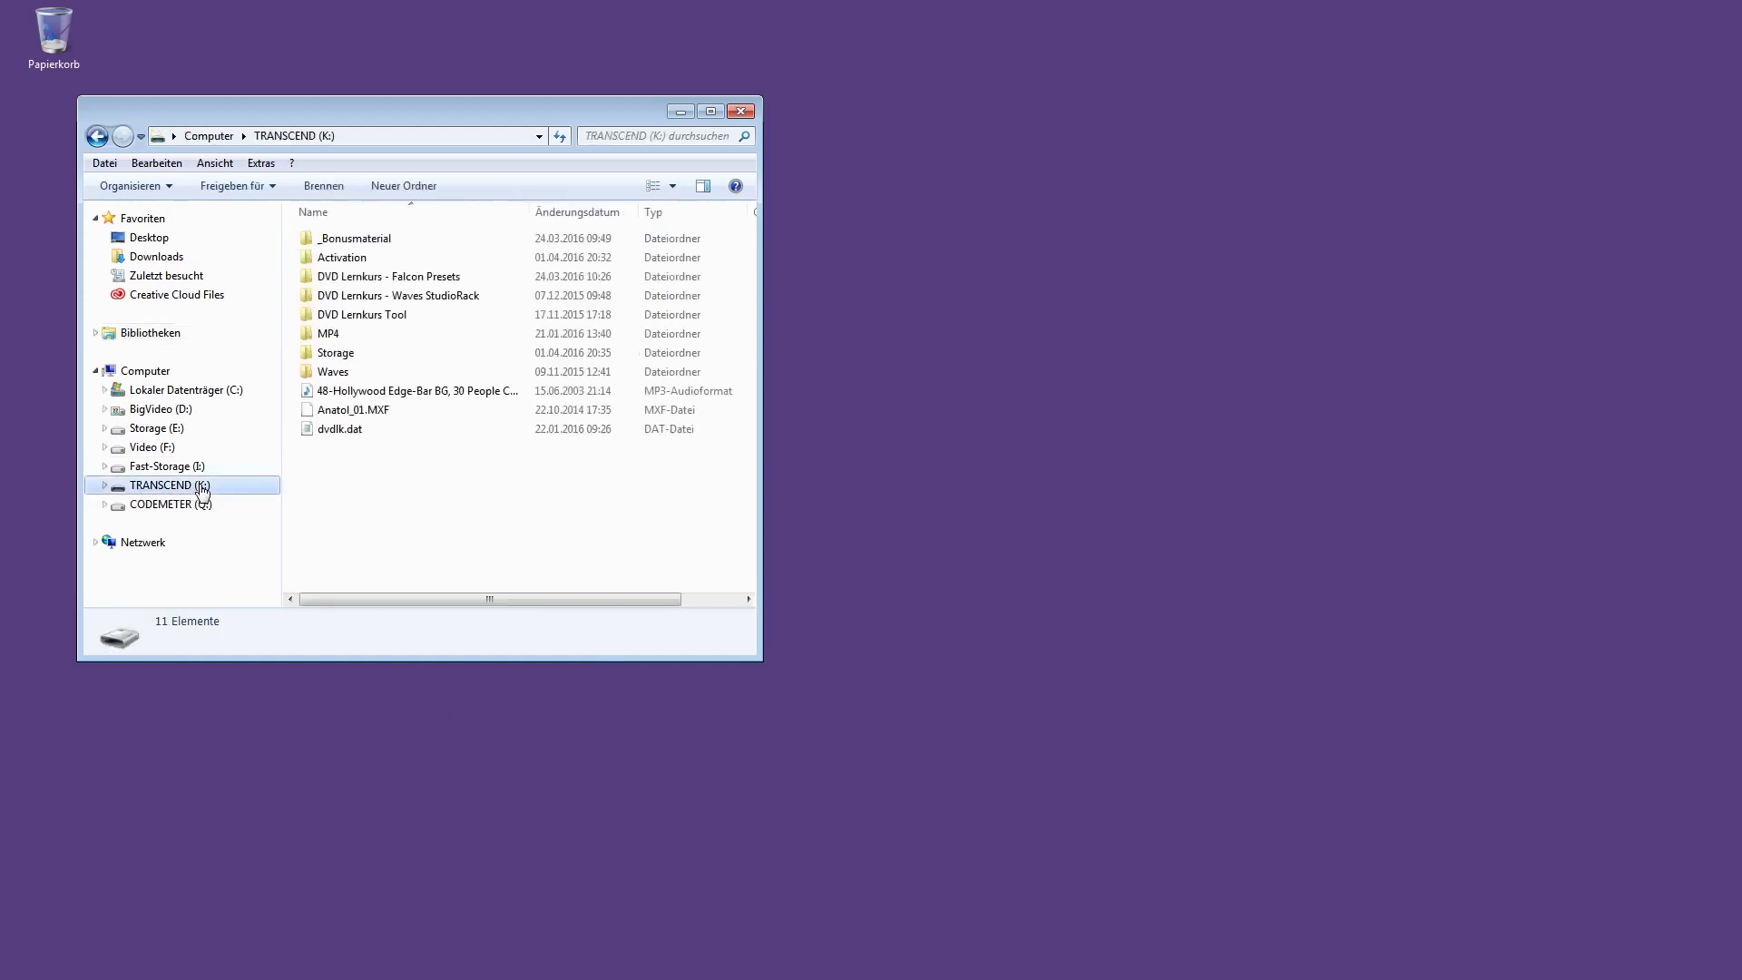
click(332, 261)
drag(406, 107, 608, 146)
drag(545, 298, 69, 176)
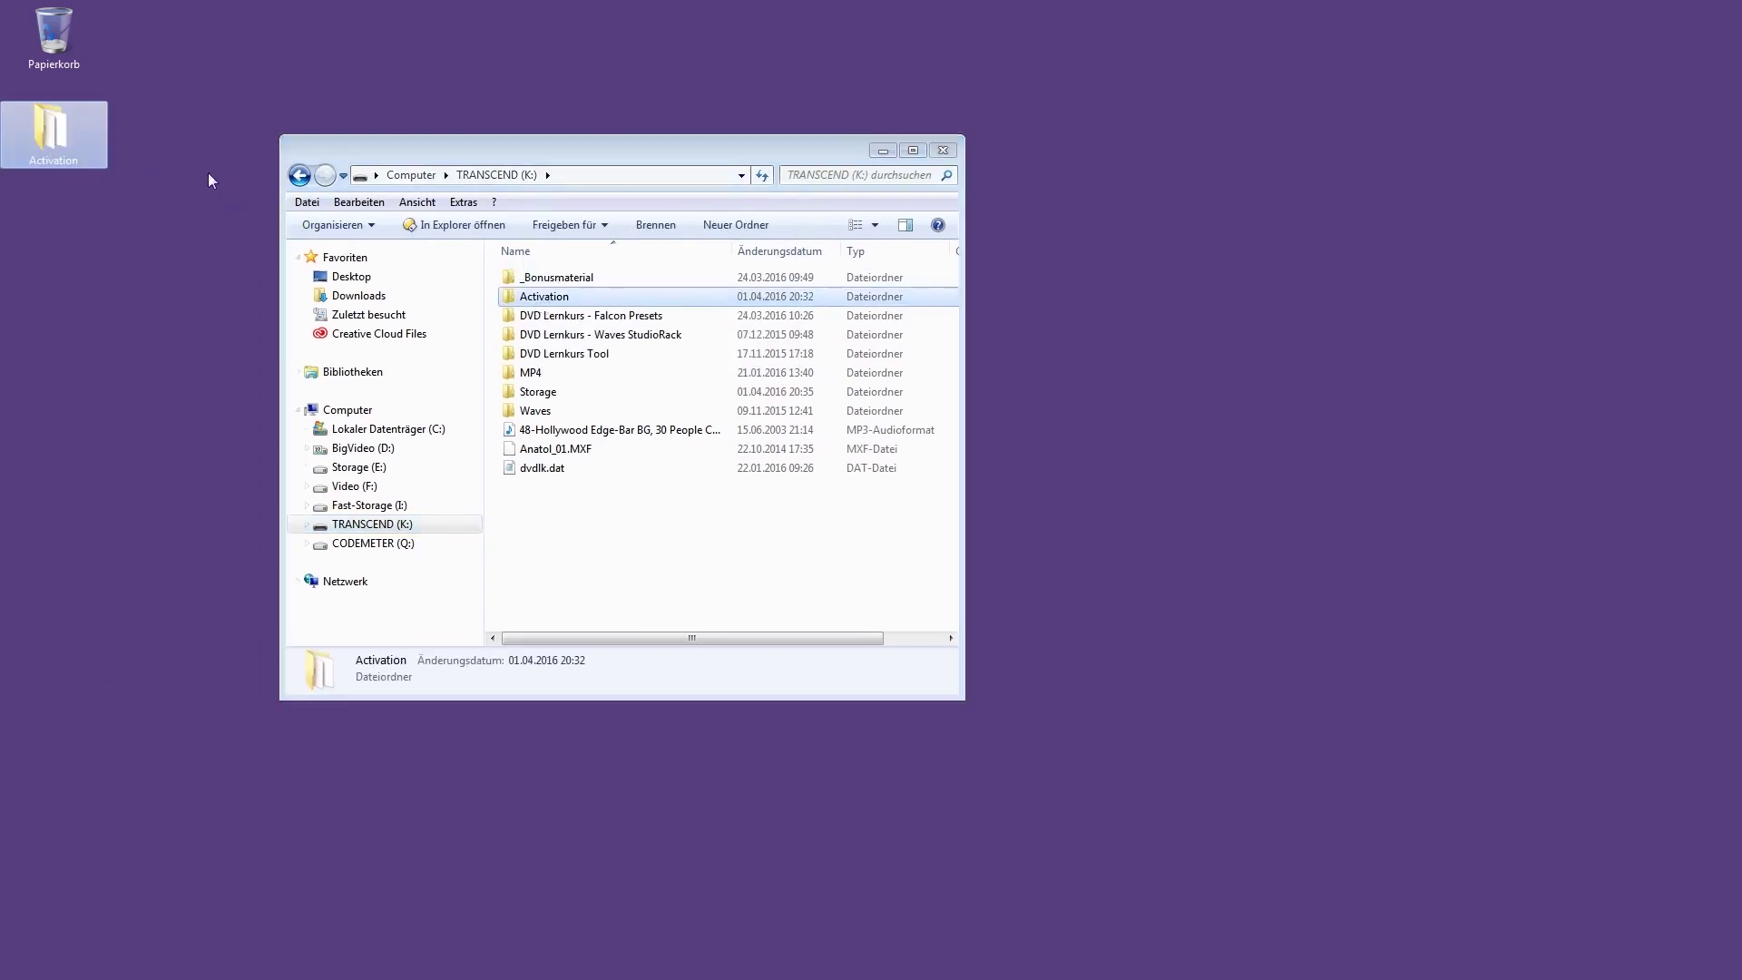
Run GVActivation.exe from the desktop's Activation folder and agree to activate the license
right_click(68, 136)
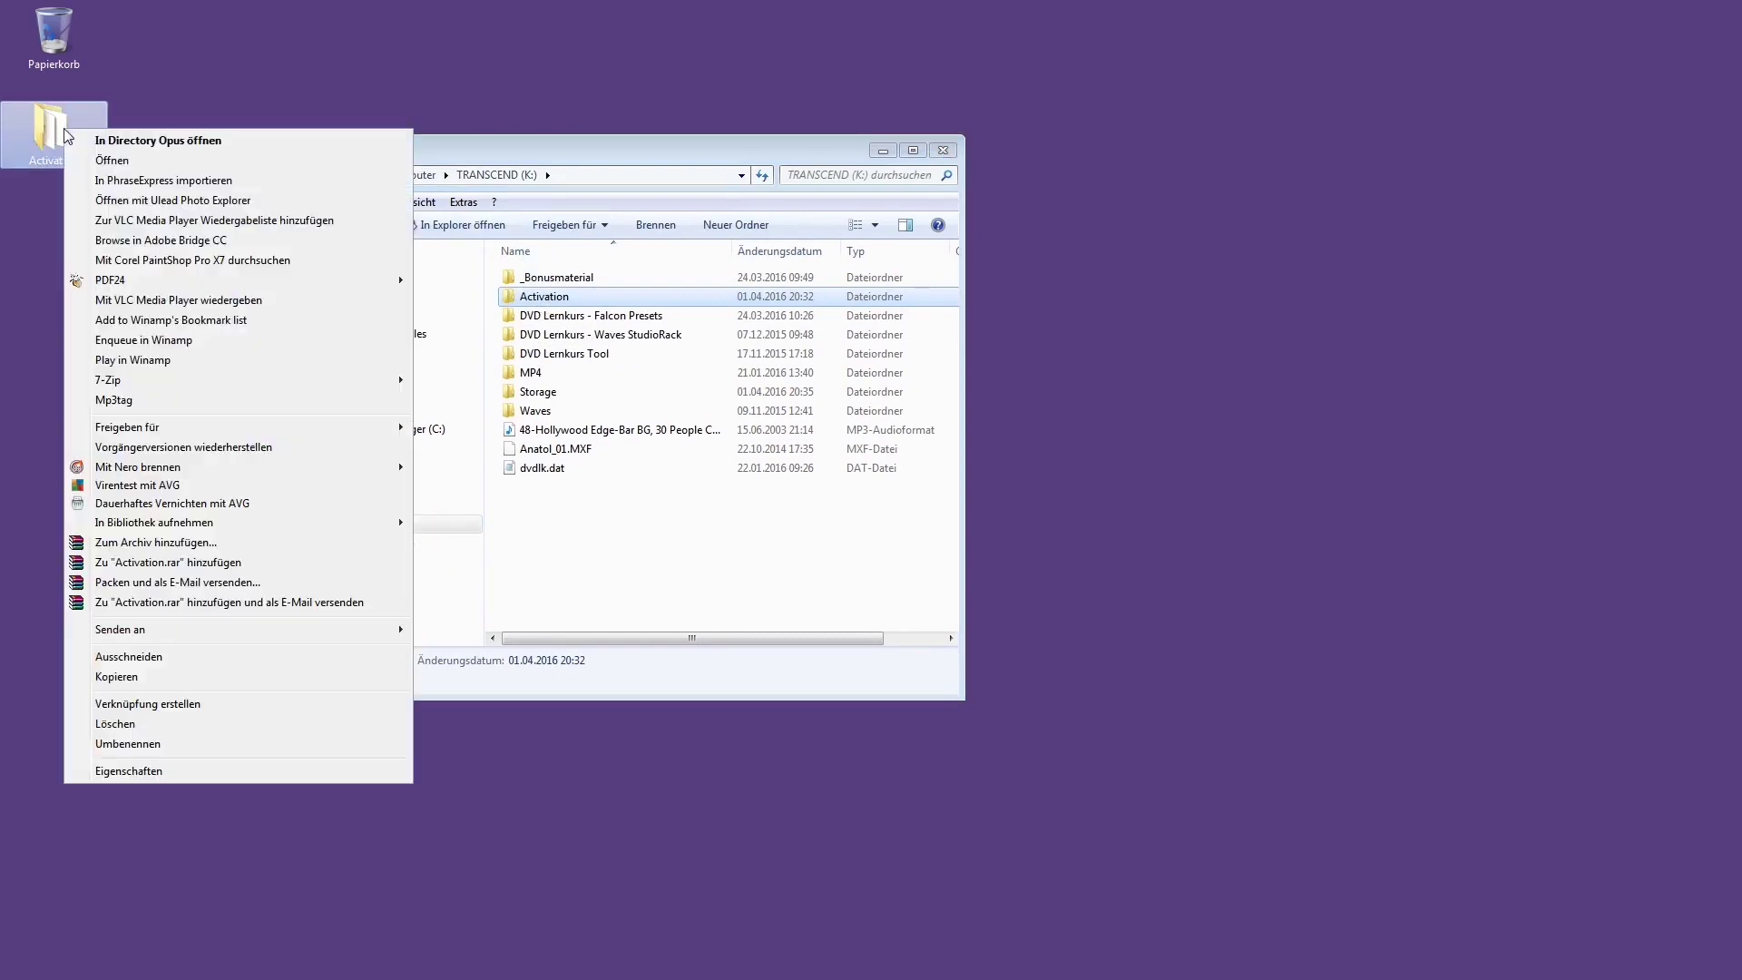
click(113, 161)
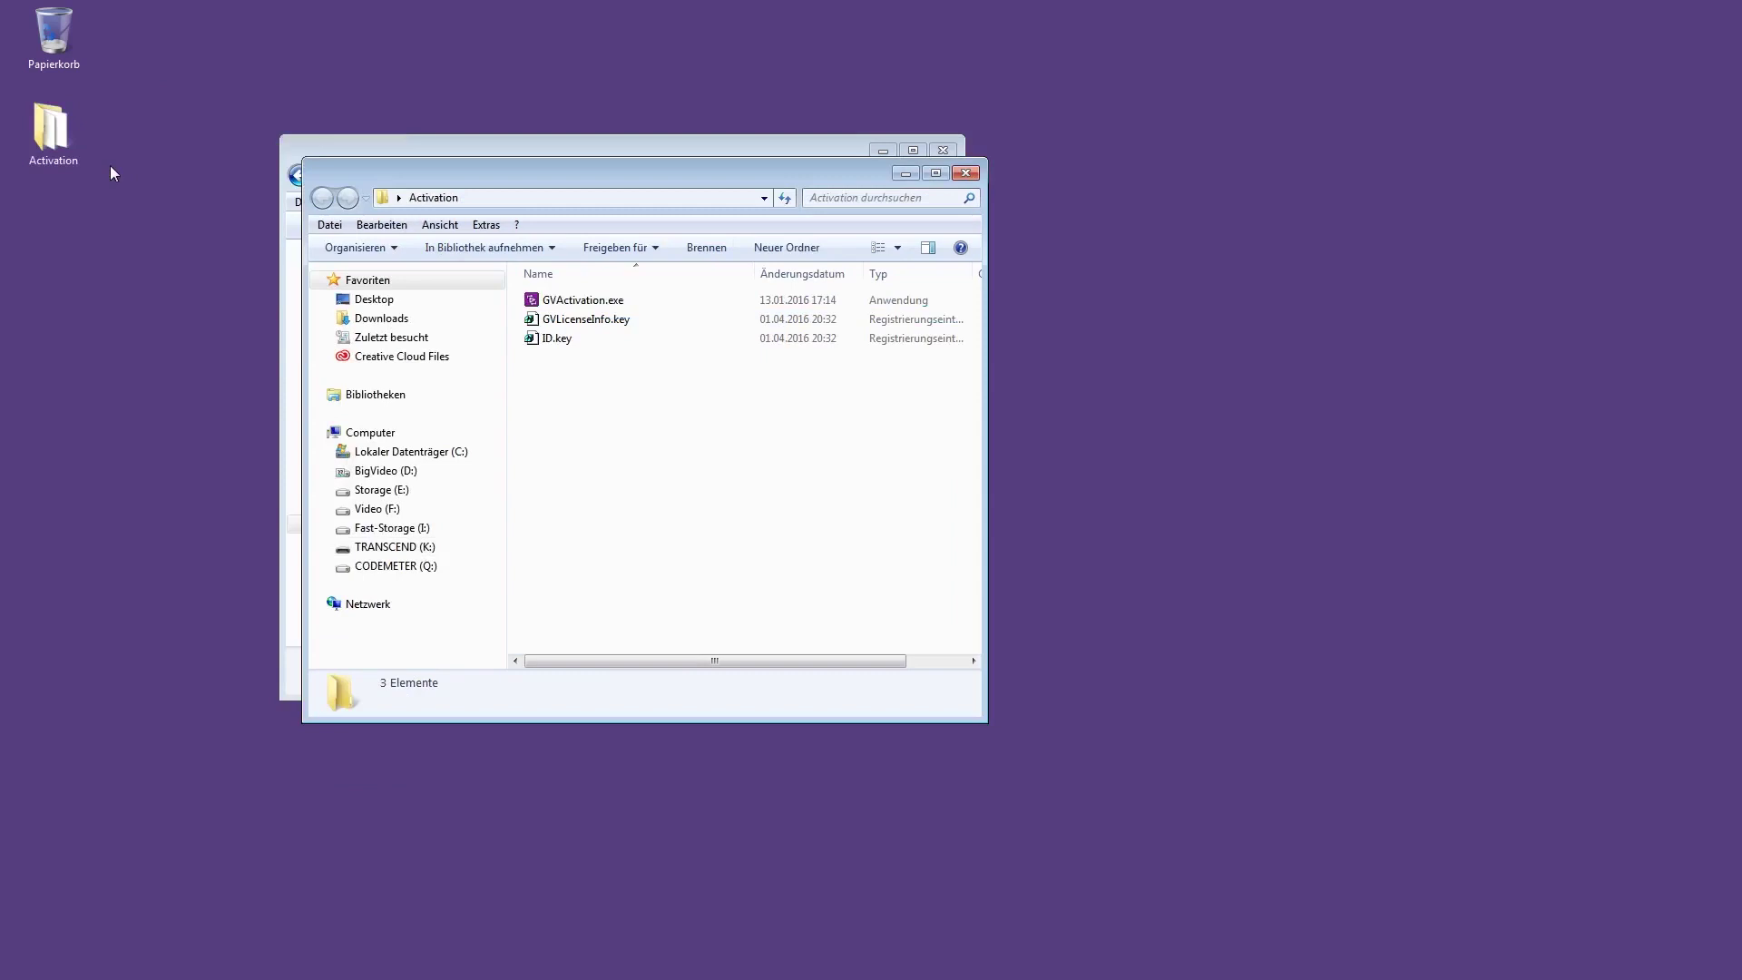
double_click(585, 304)
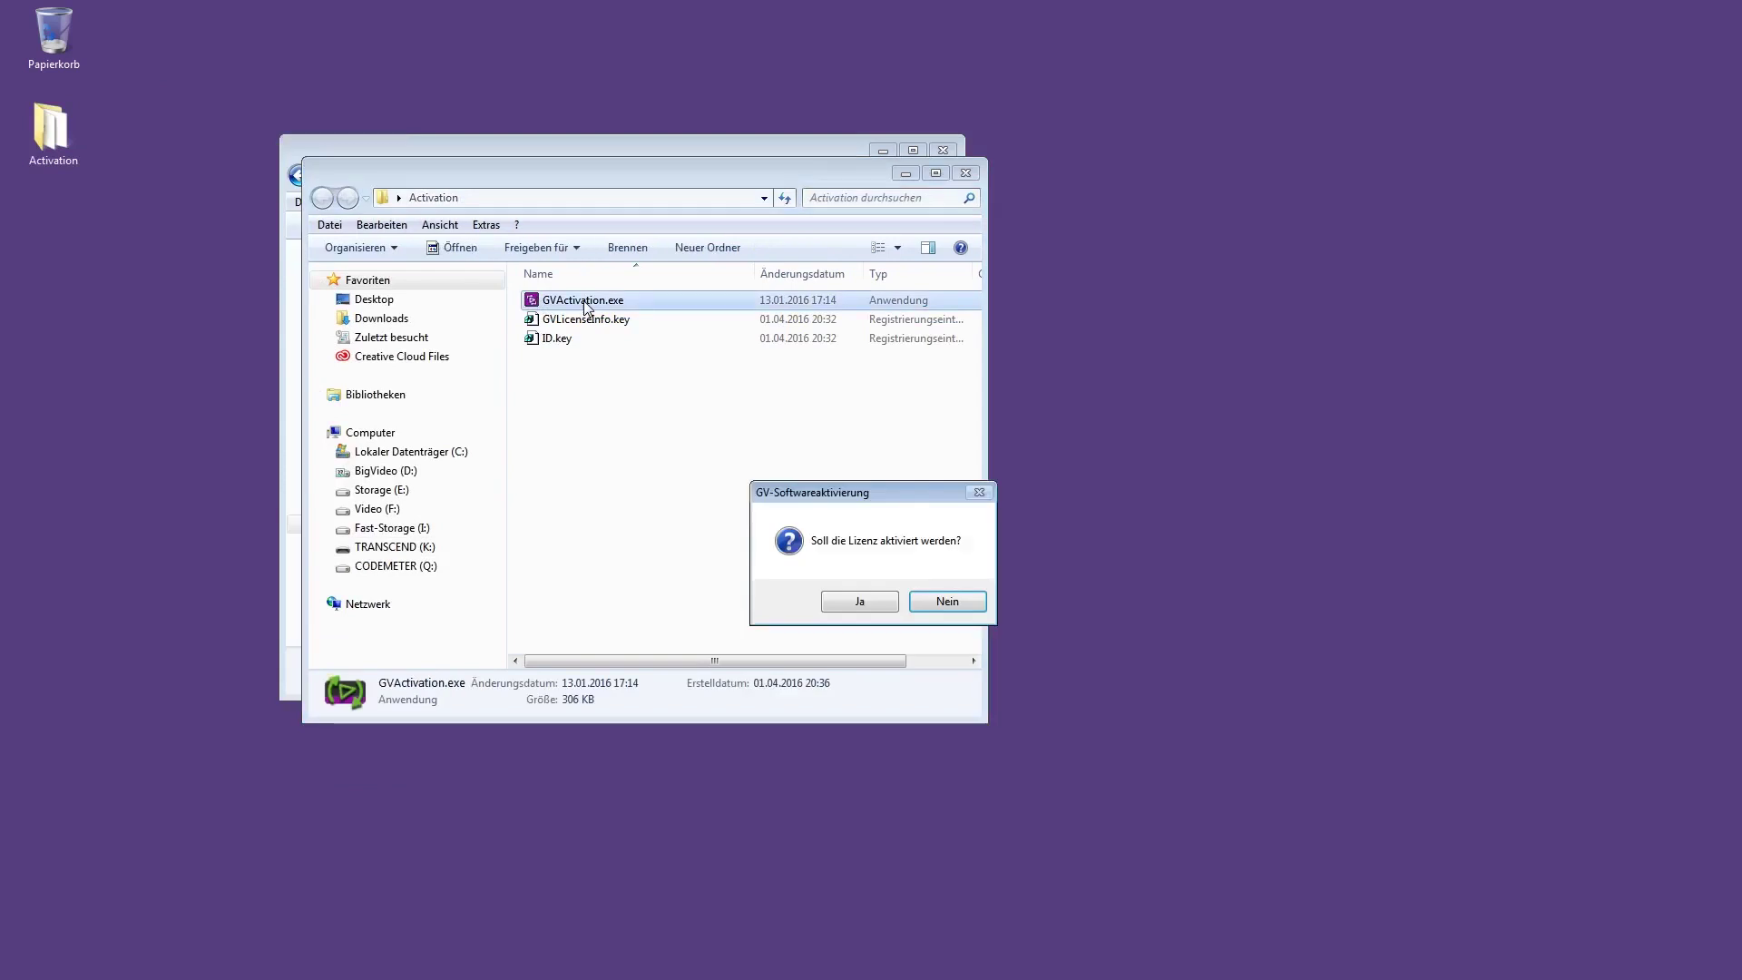
click(866, 601)
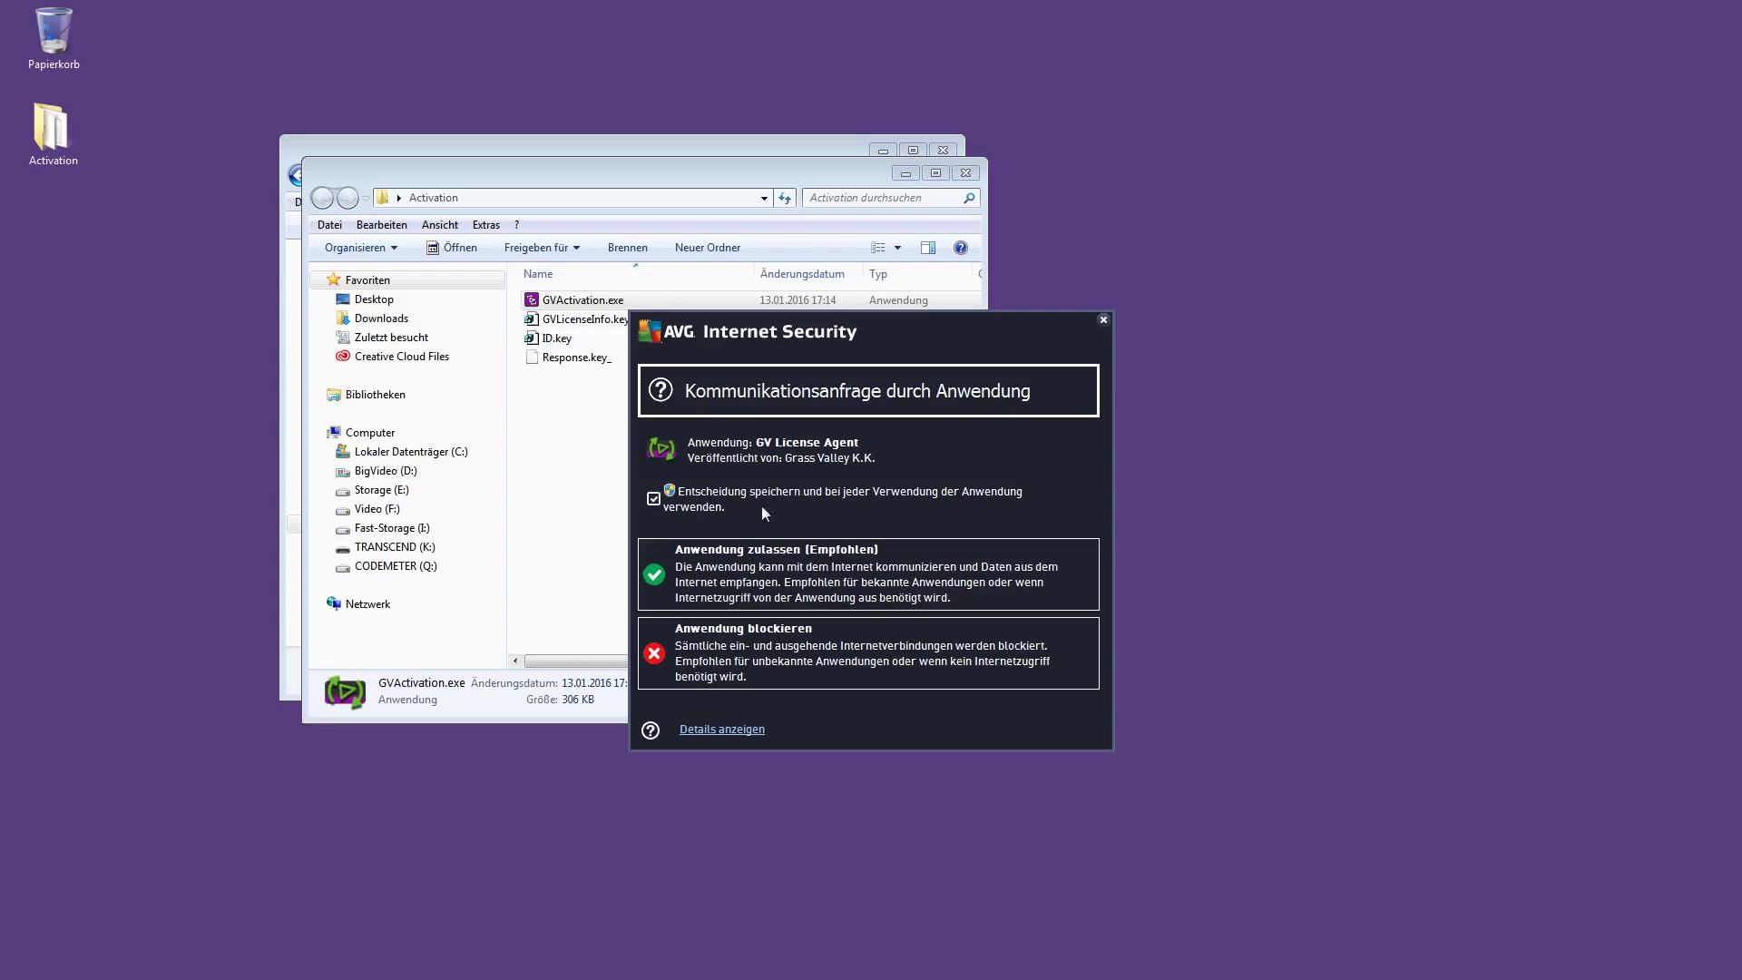
Allow GV License Agent to access the internet without saving the decision, and acknowledge the activation notice
click(655, 499)
click(683, 583)
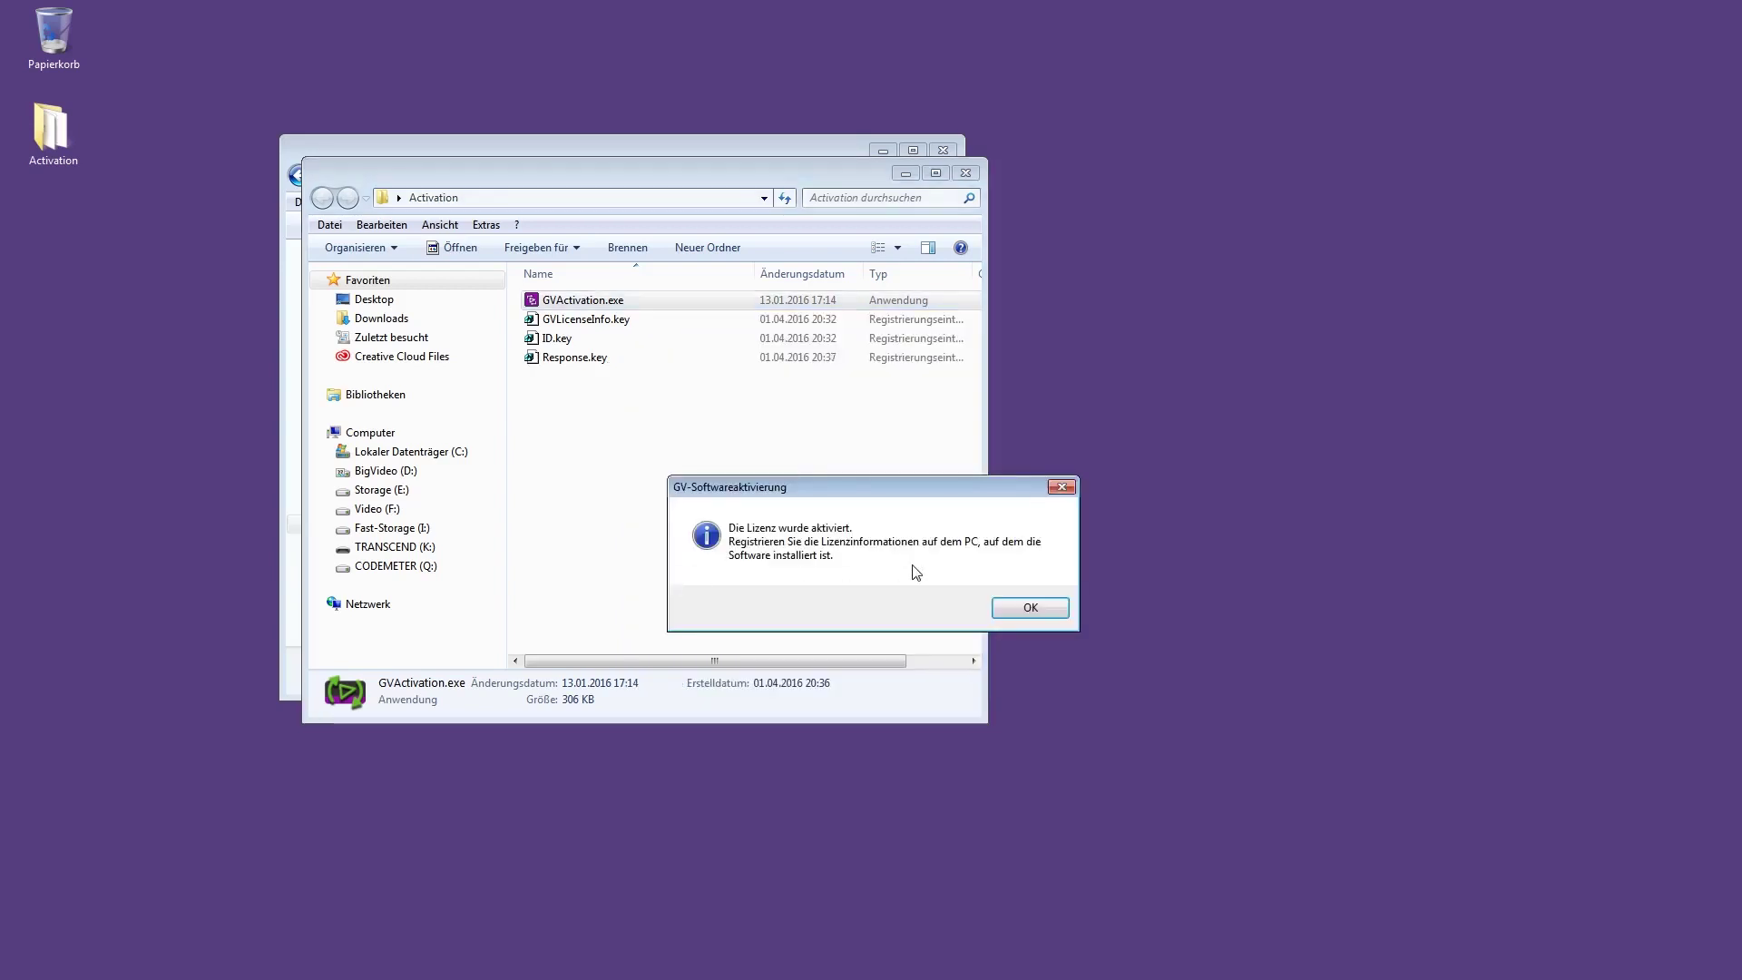
click(1026, 606)
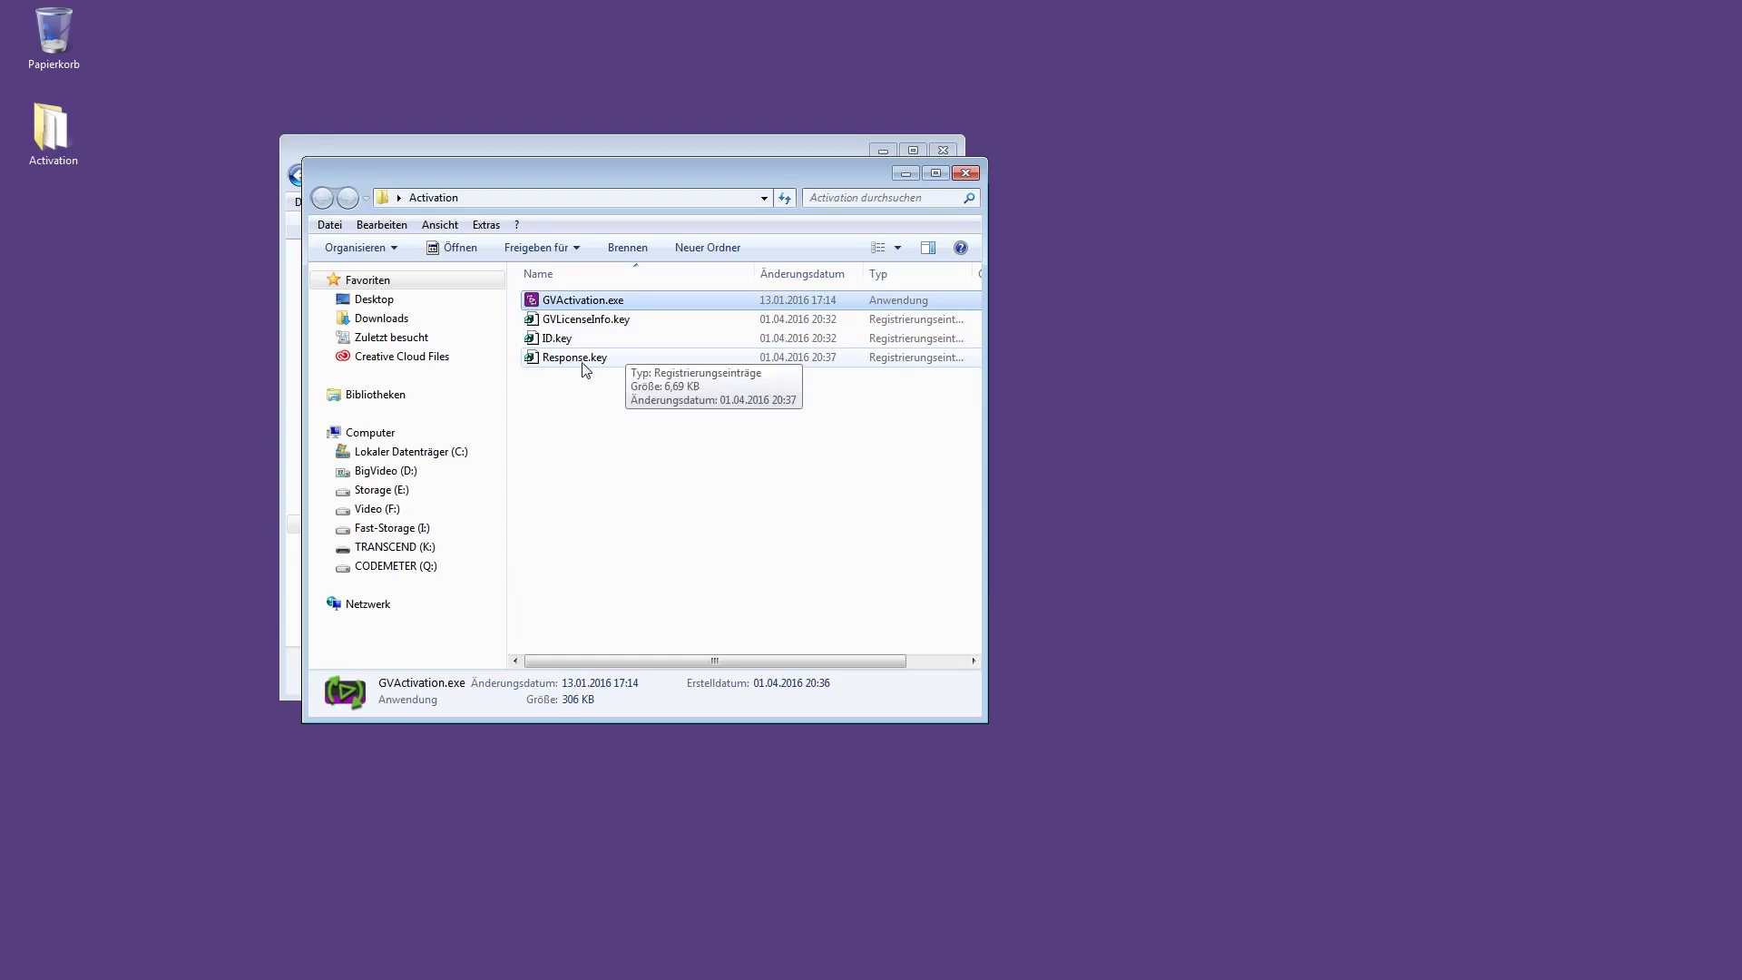
Copy Response.key from the Activation folder to the root of the TRANSCEND (K:) drive
drag(581, 173, 1152, 247)
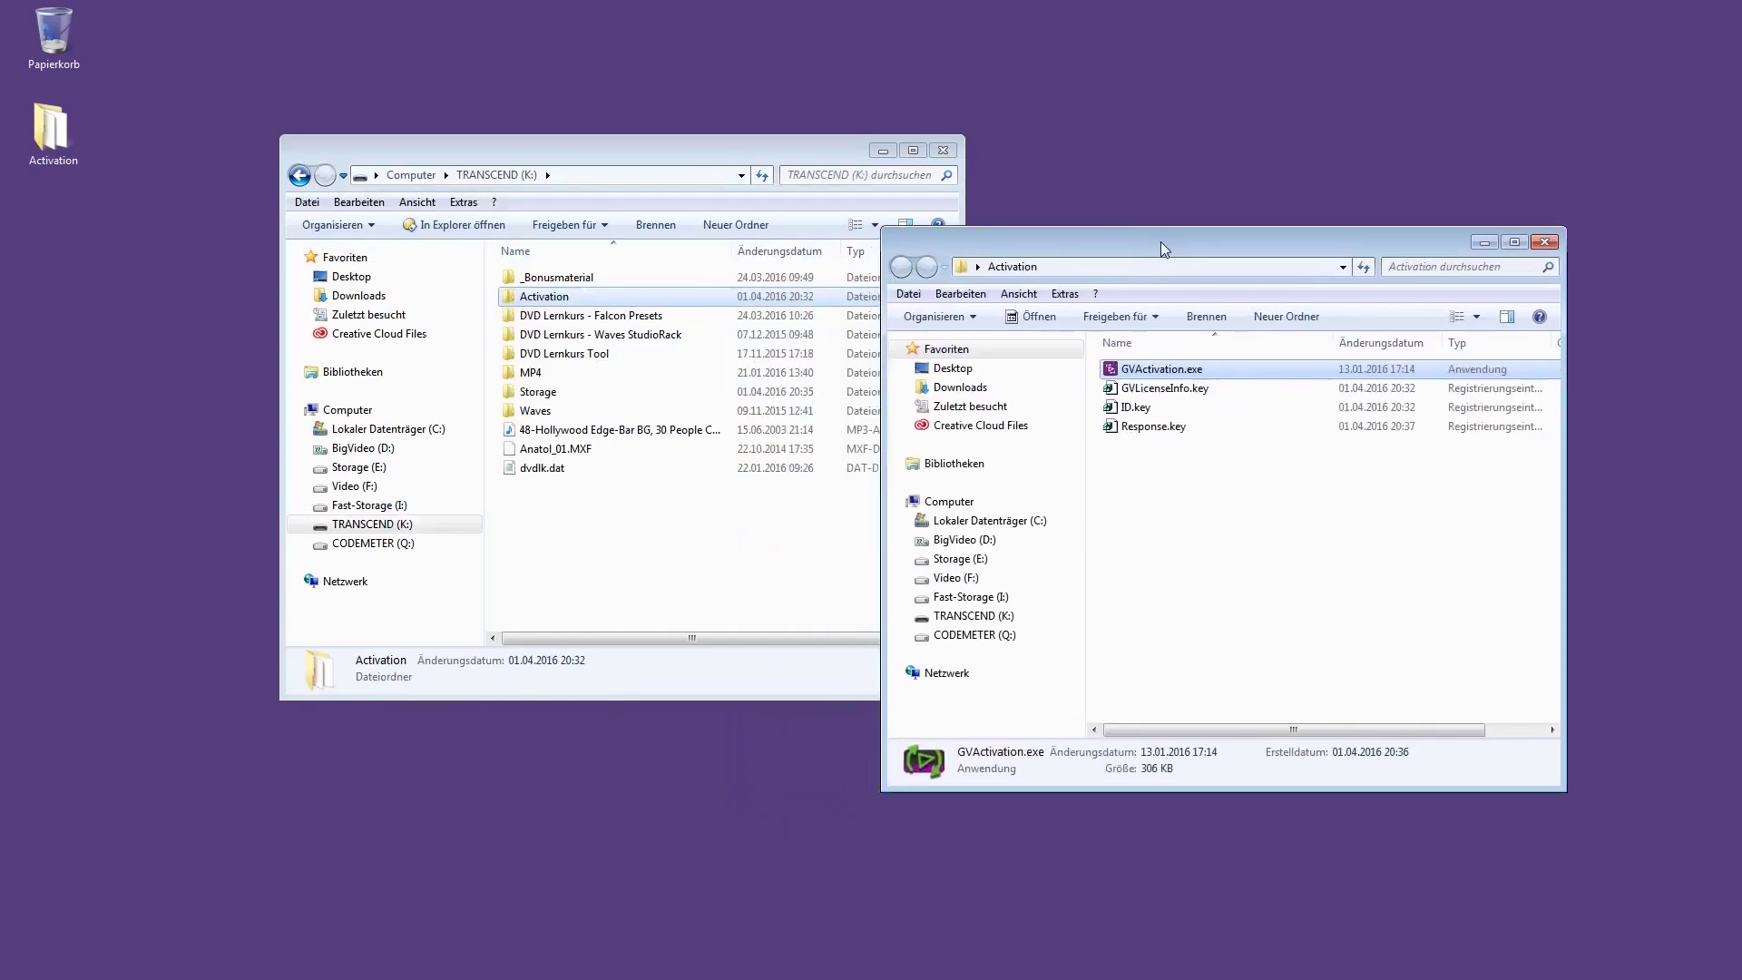
click(1158, 428)
drag(1160, 434, 595, 557)
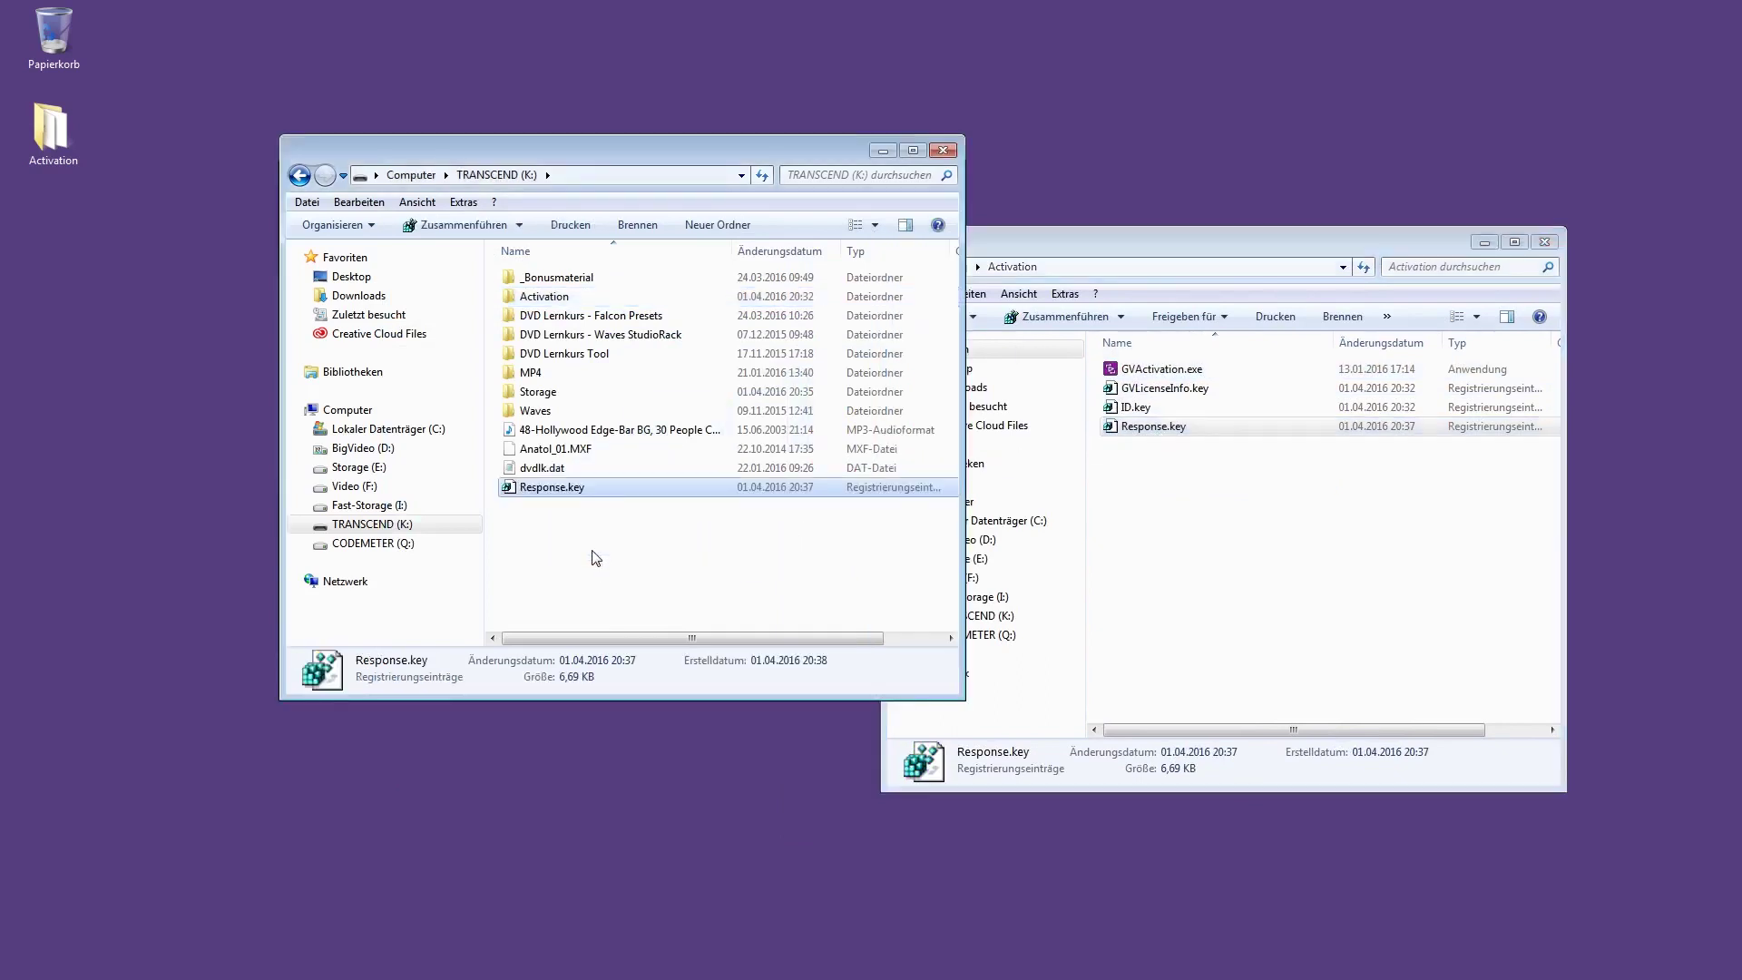
click(596, 558)
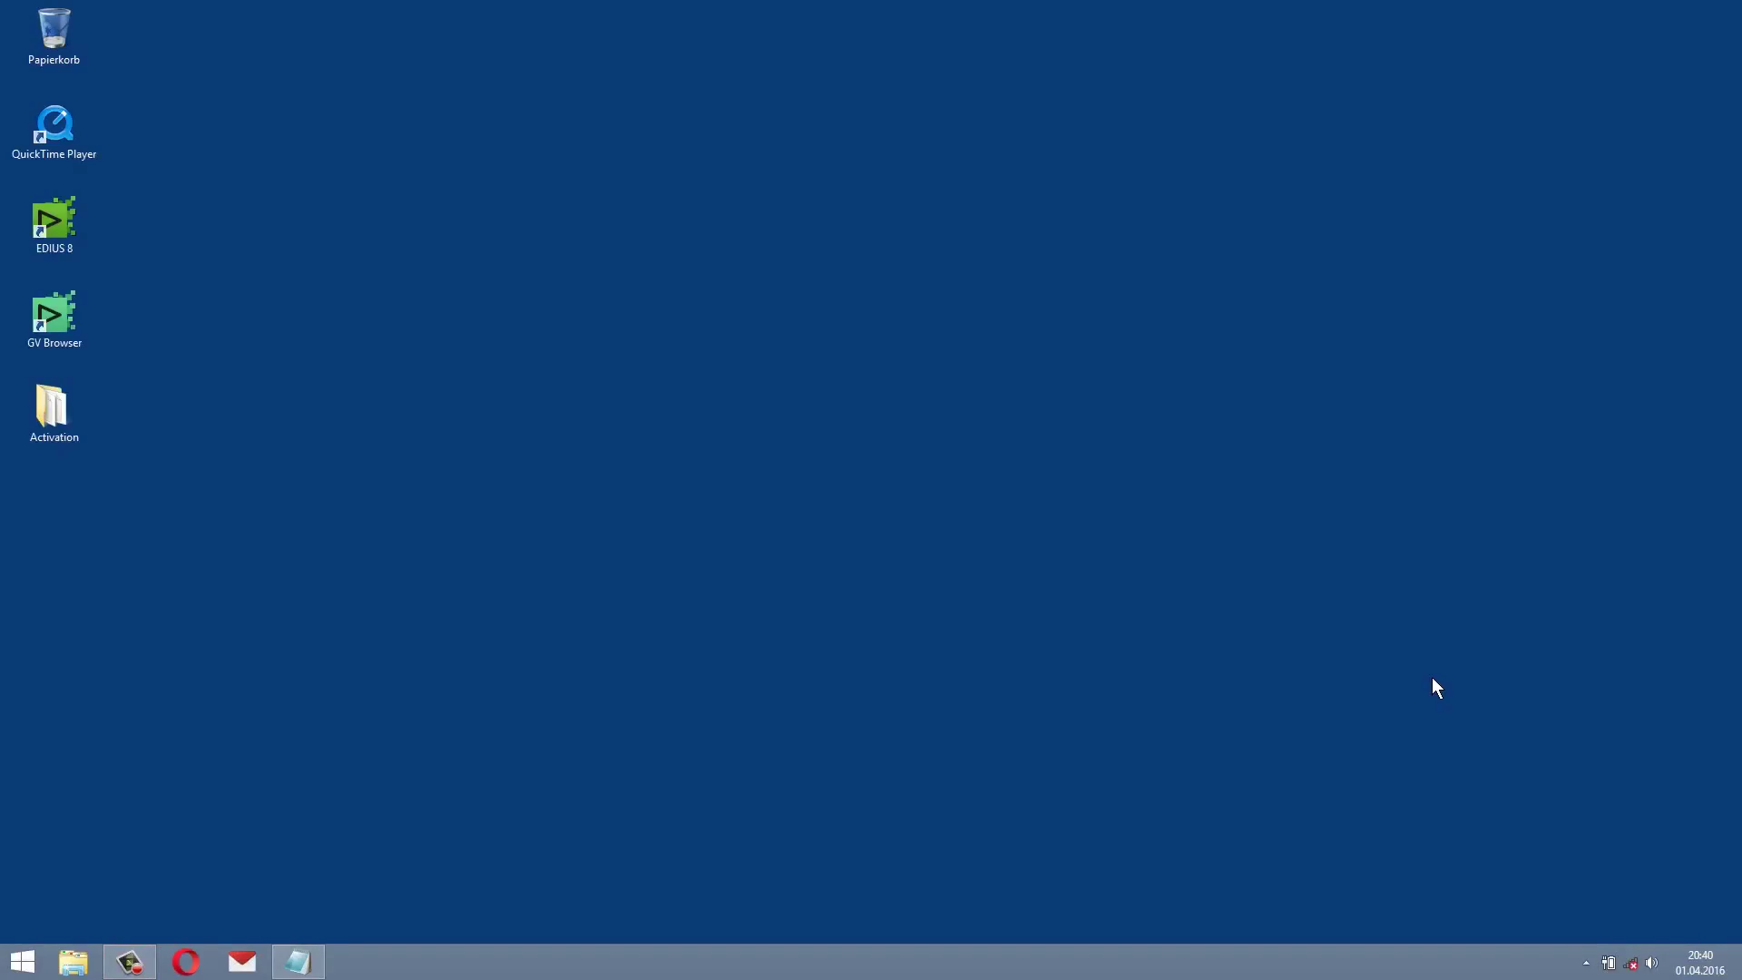
Back on the offline PC, register the activation file Response.key from the TRANSCEND (E:) drive in GV License Manager
click(1588, 965)
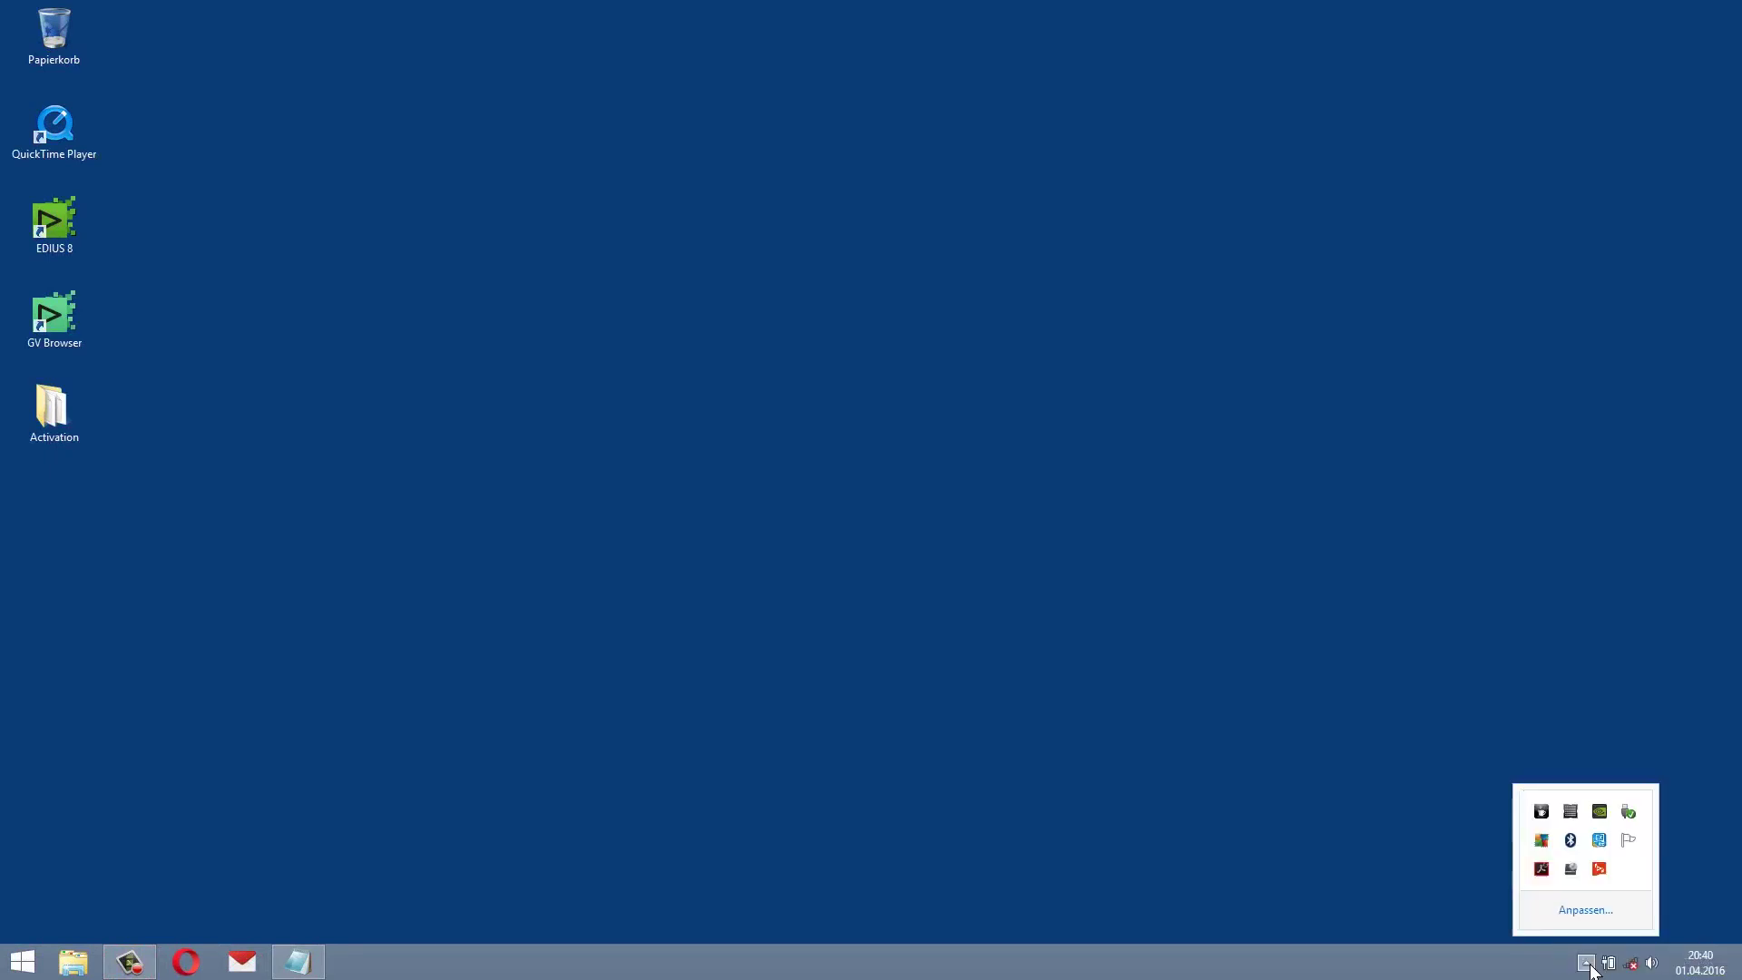
right_click(1600, 871)
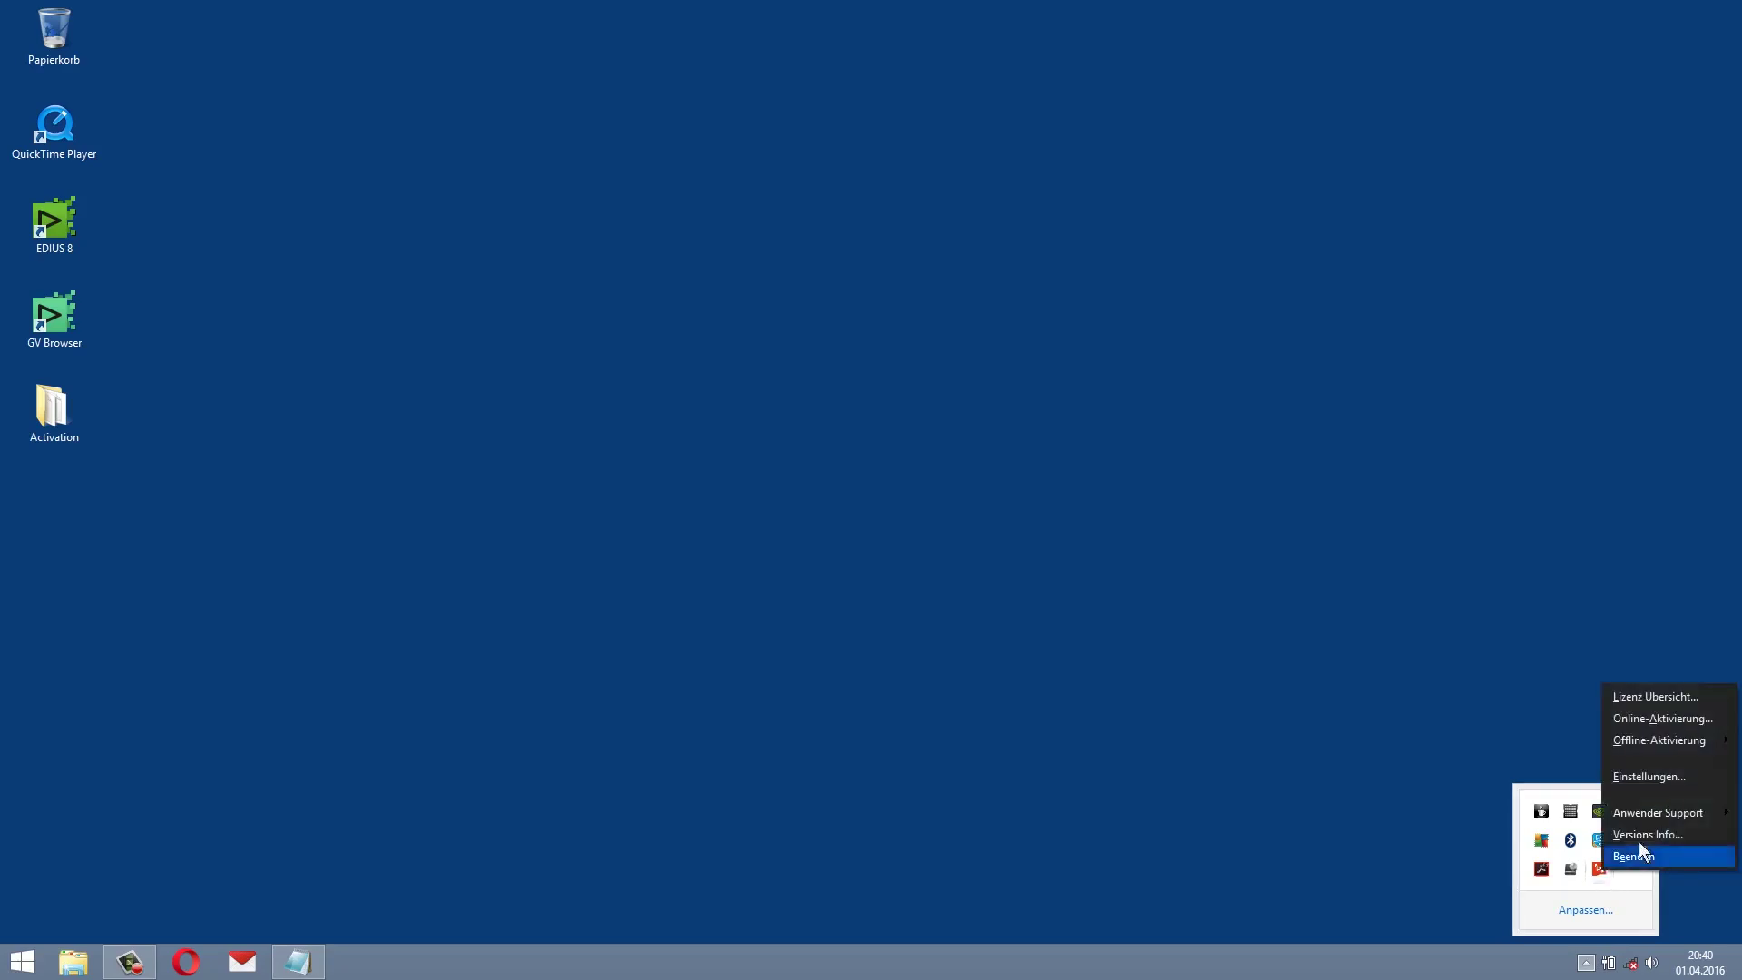
mouse_move(1644, 741)
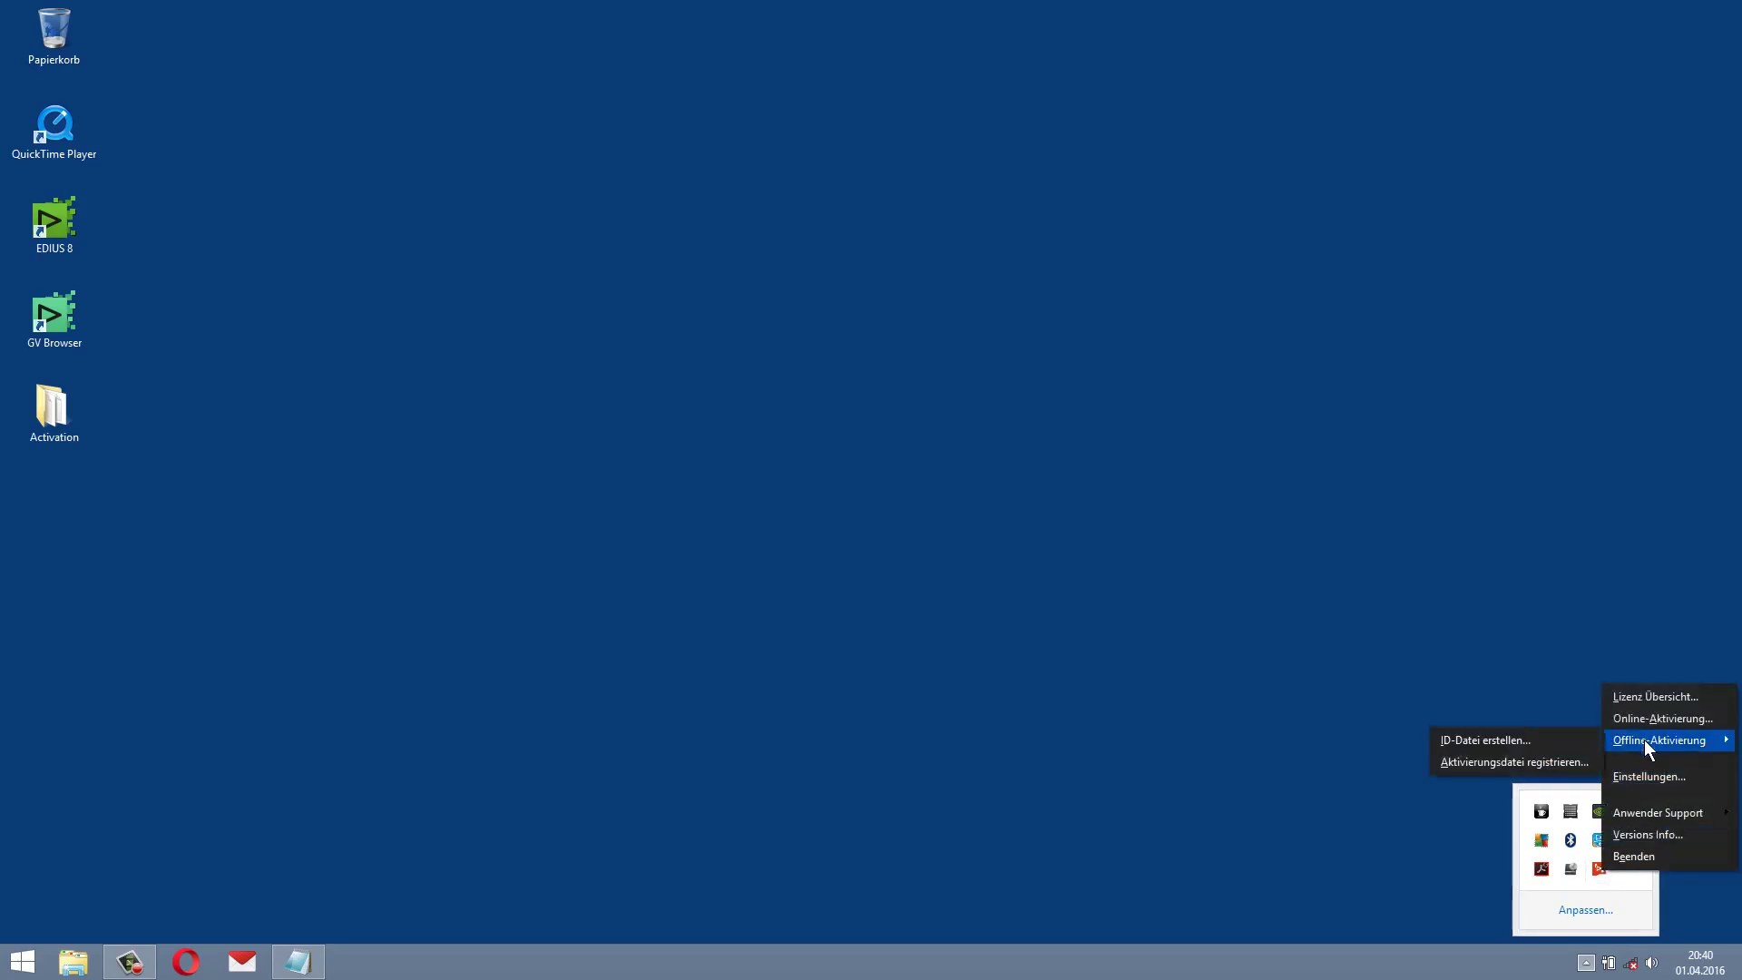
click(1481, 765)
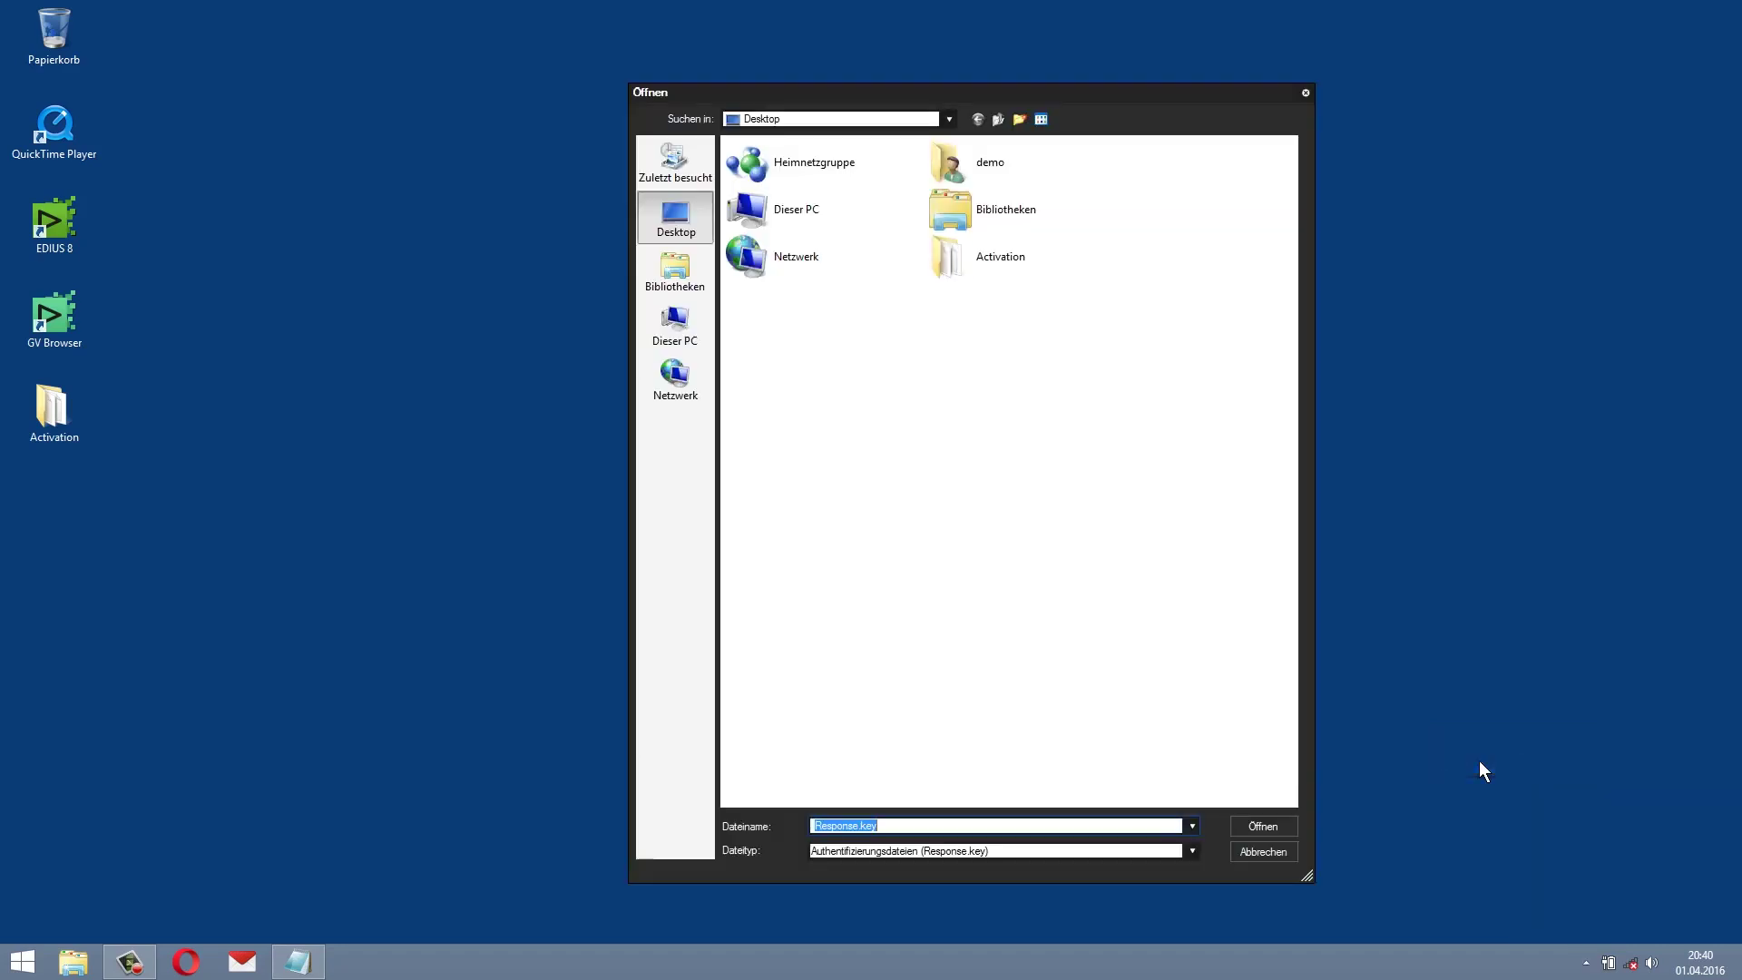
click(672, 322)
double_click(793, 402)
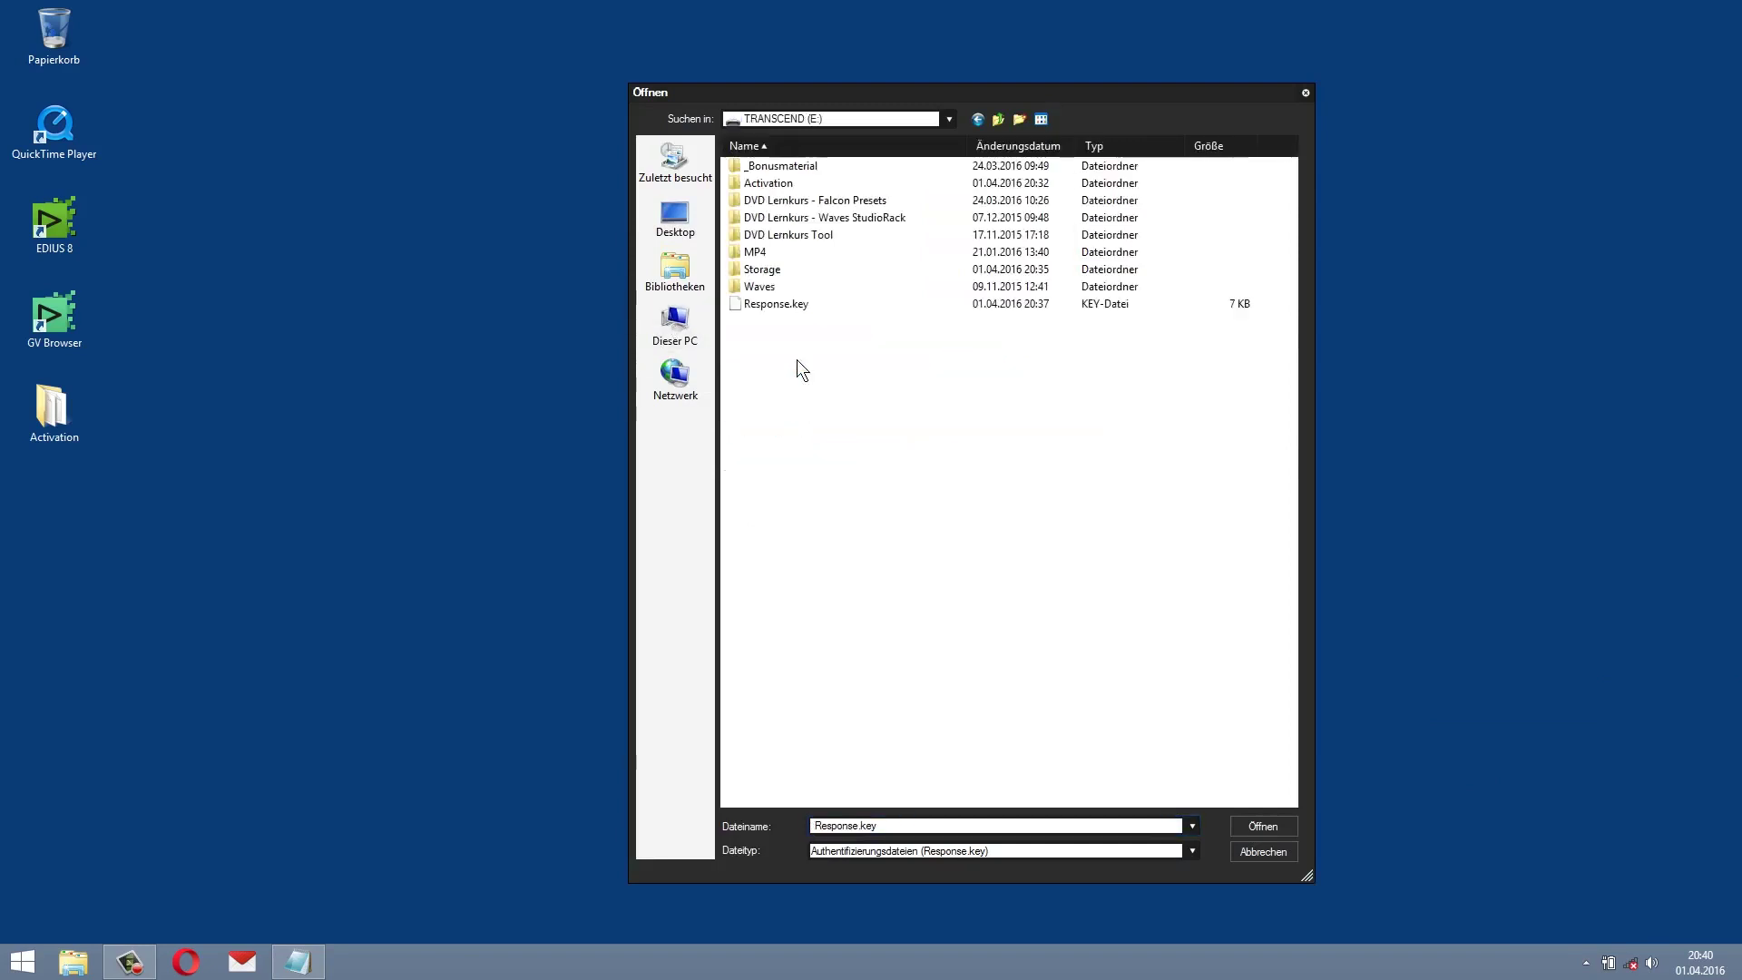
click(758, 305)
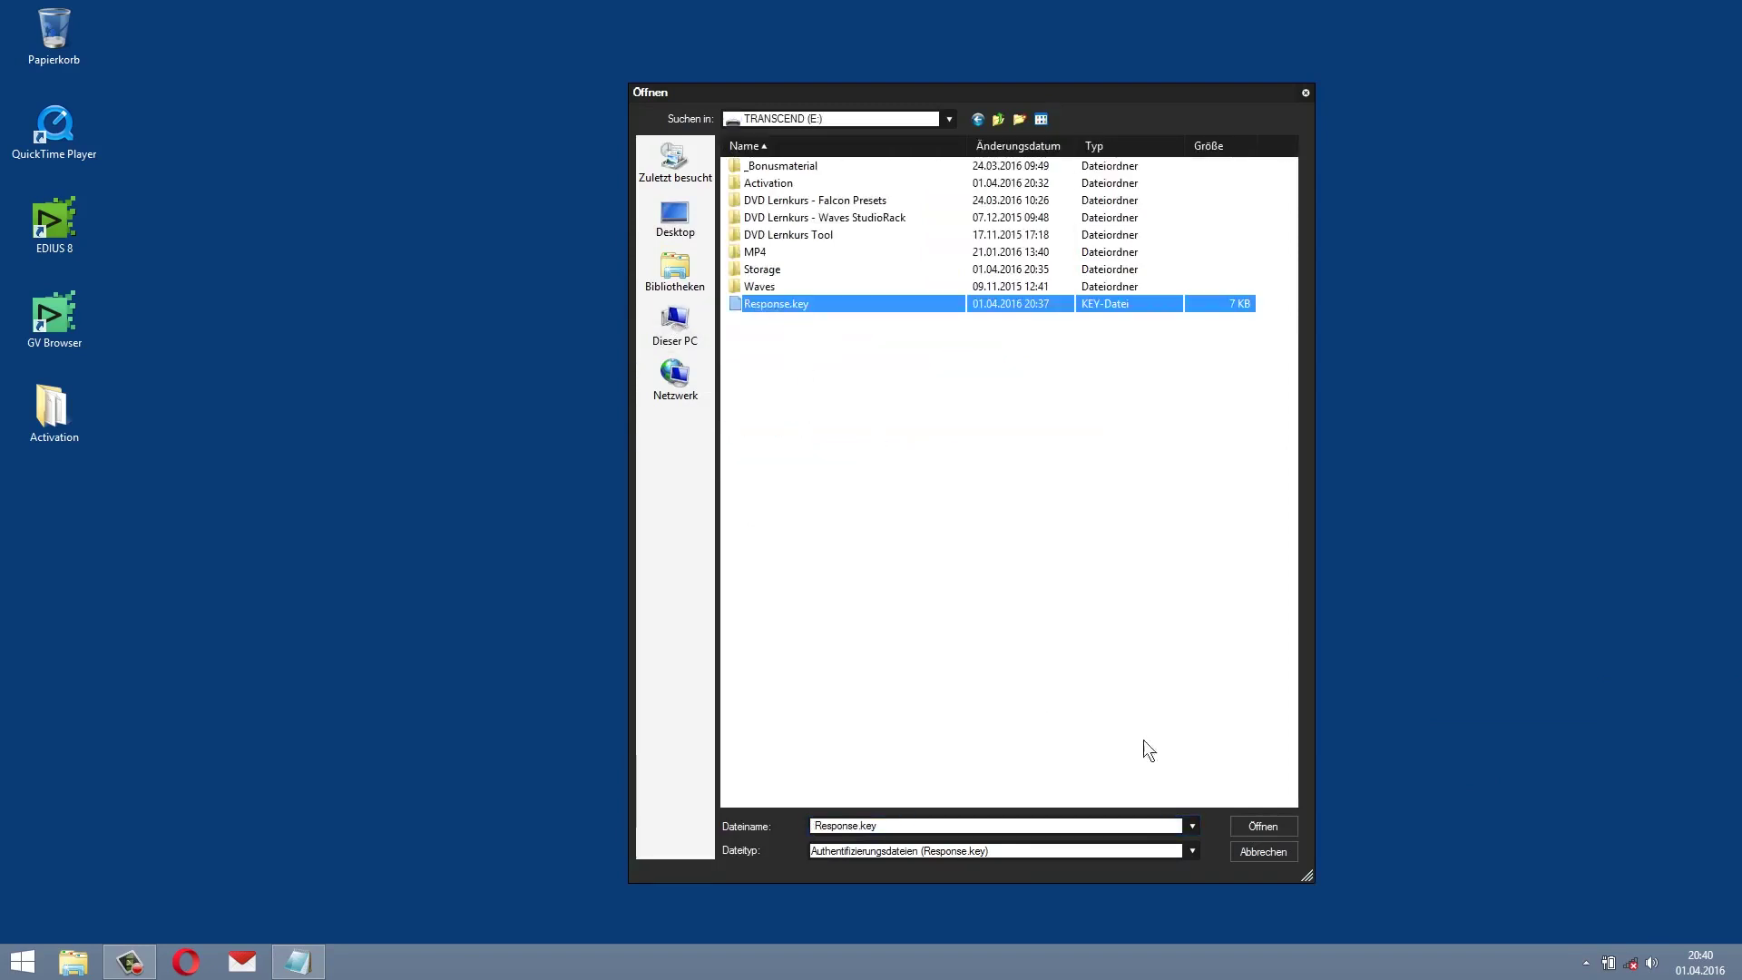
click(1263, 826)
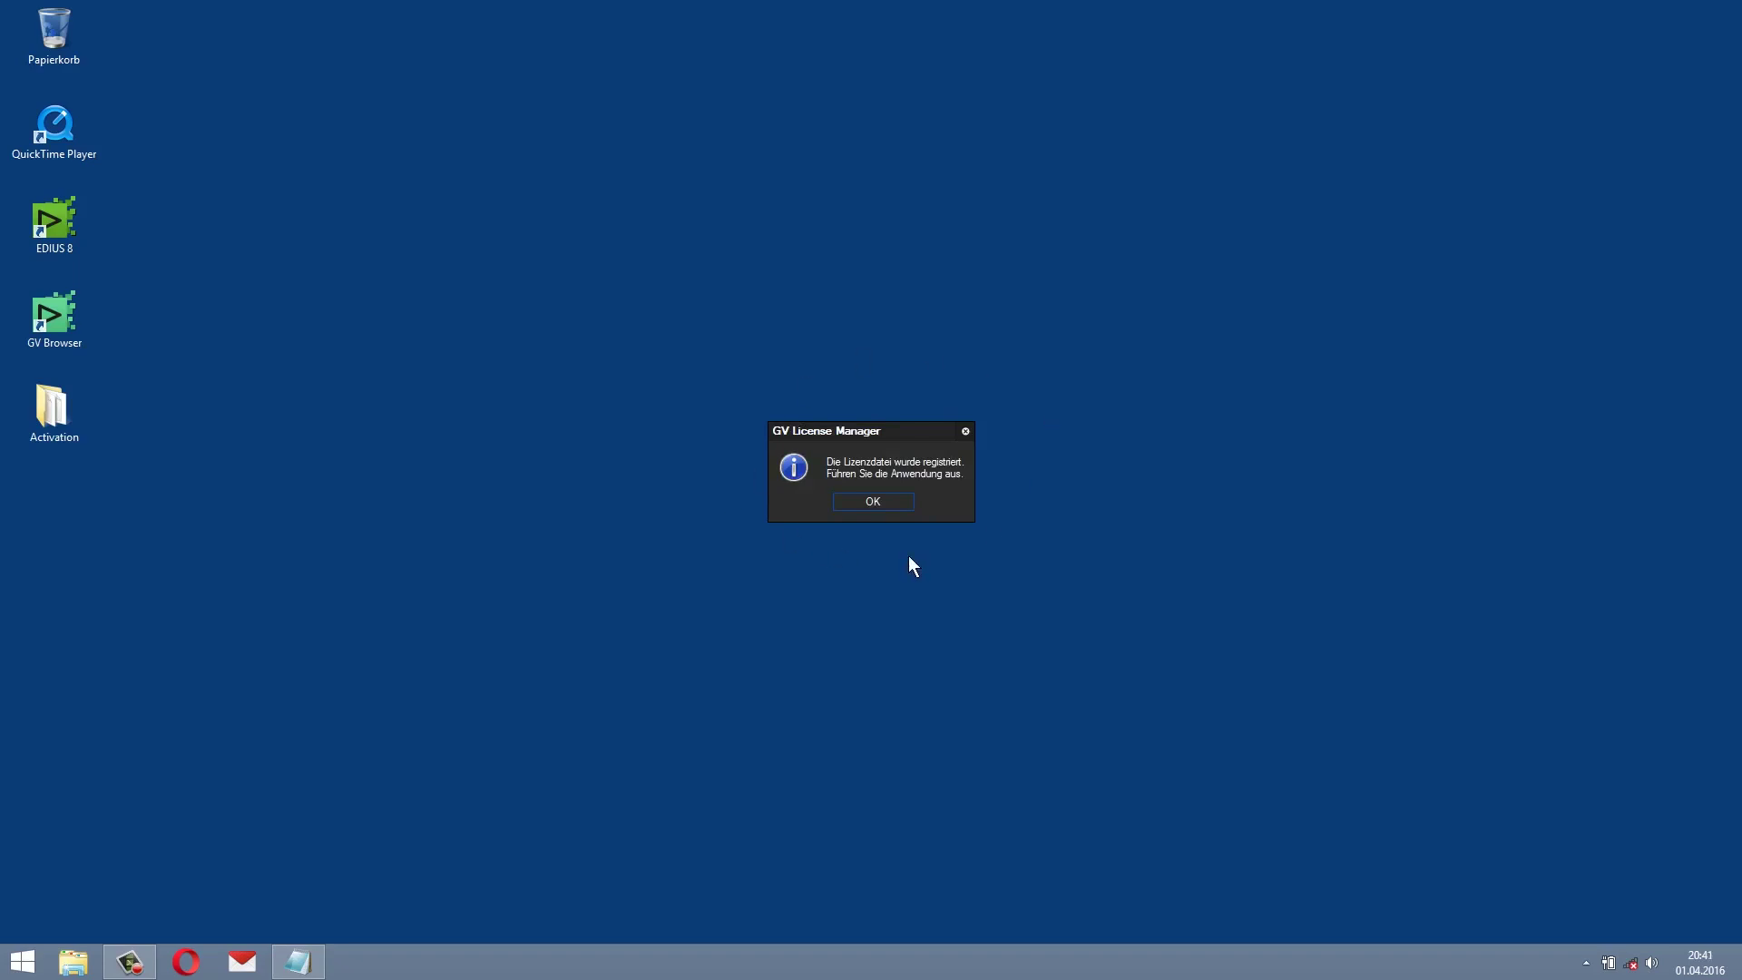
click(881, 501)
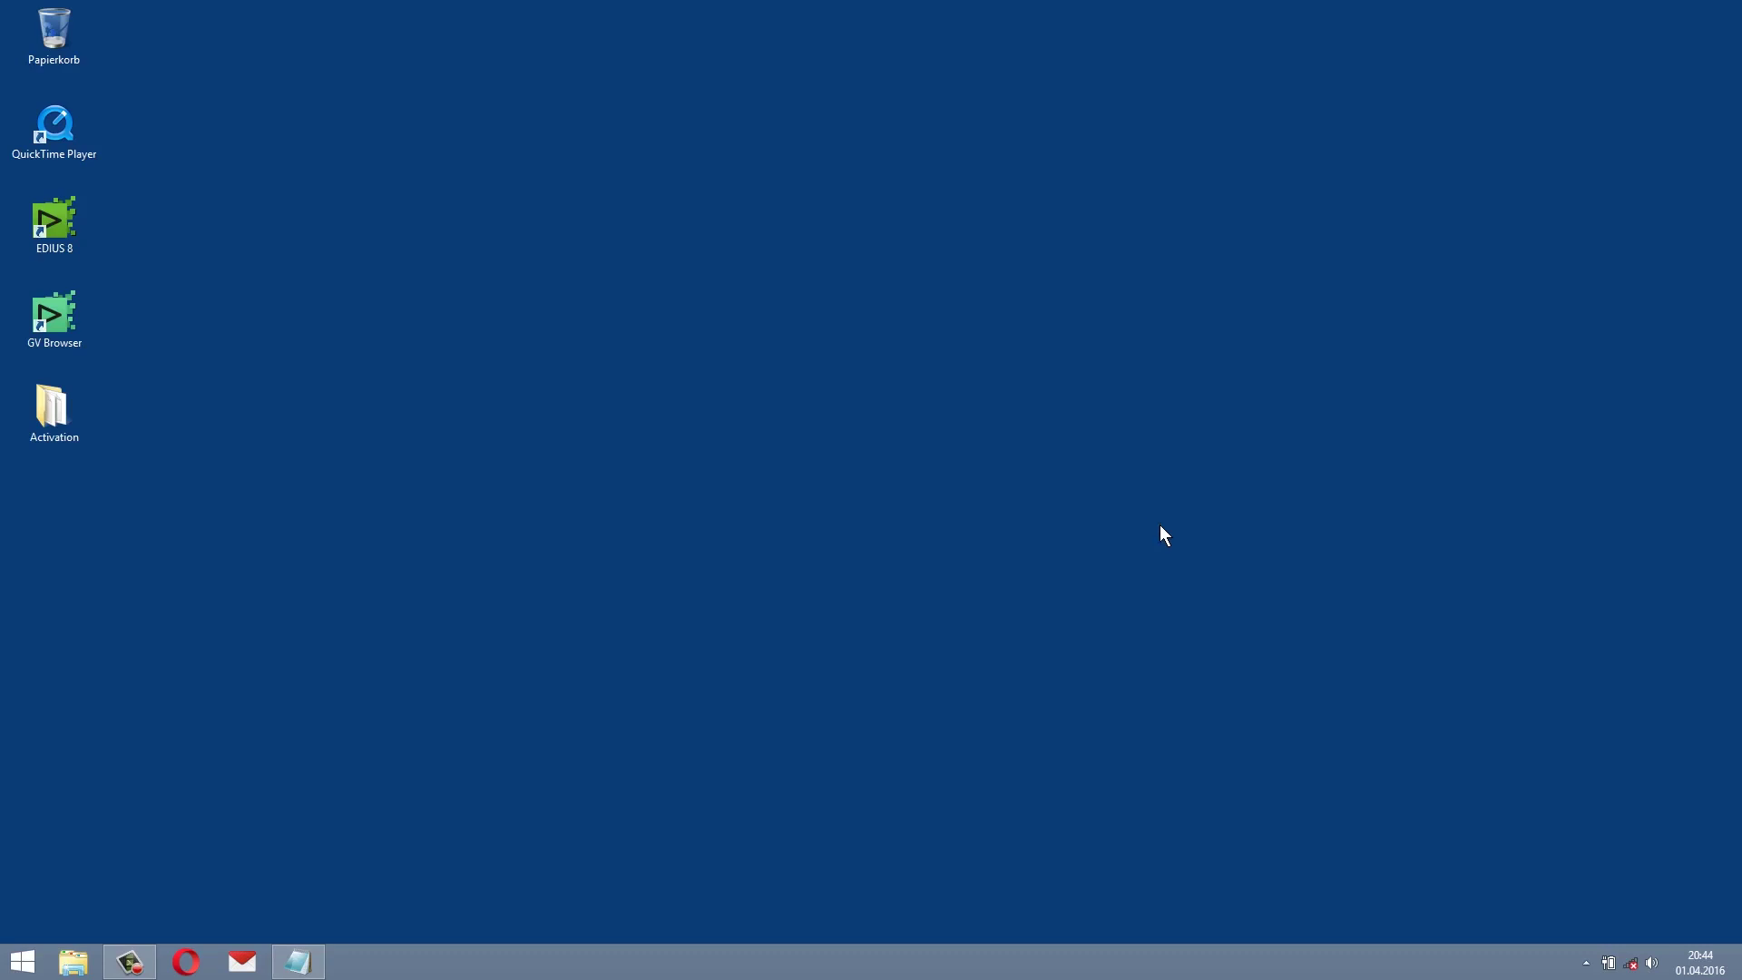
Create the offline deactivation ID file for EDIUS Workgroup 8 on the desktop from the license overview, and open the resulting Deactivation folder
click(1587, 966)
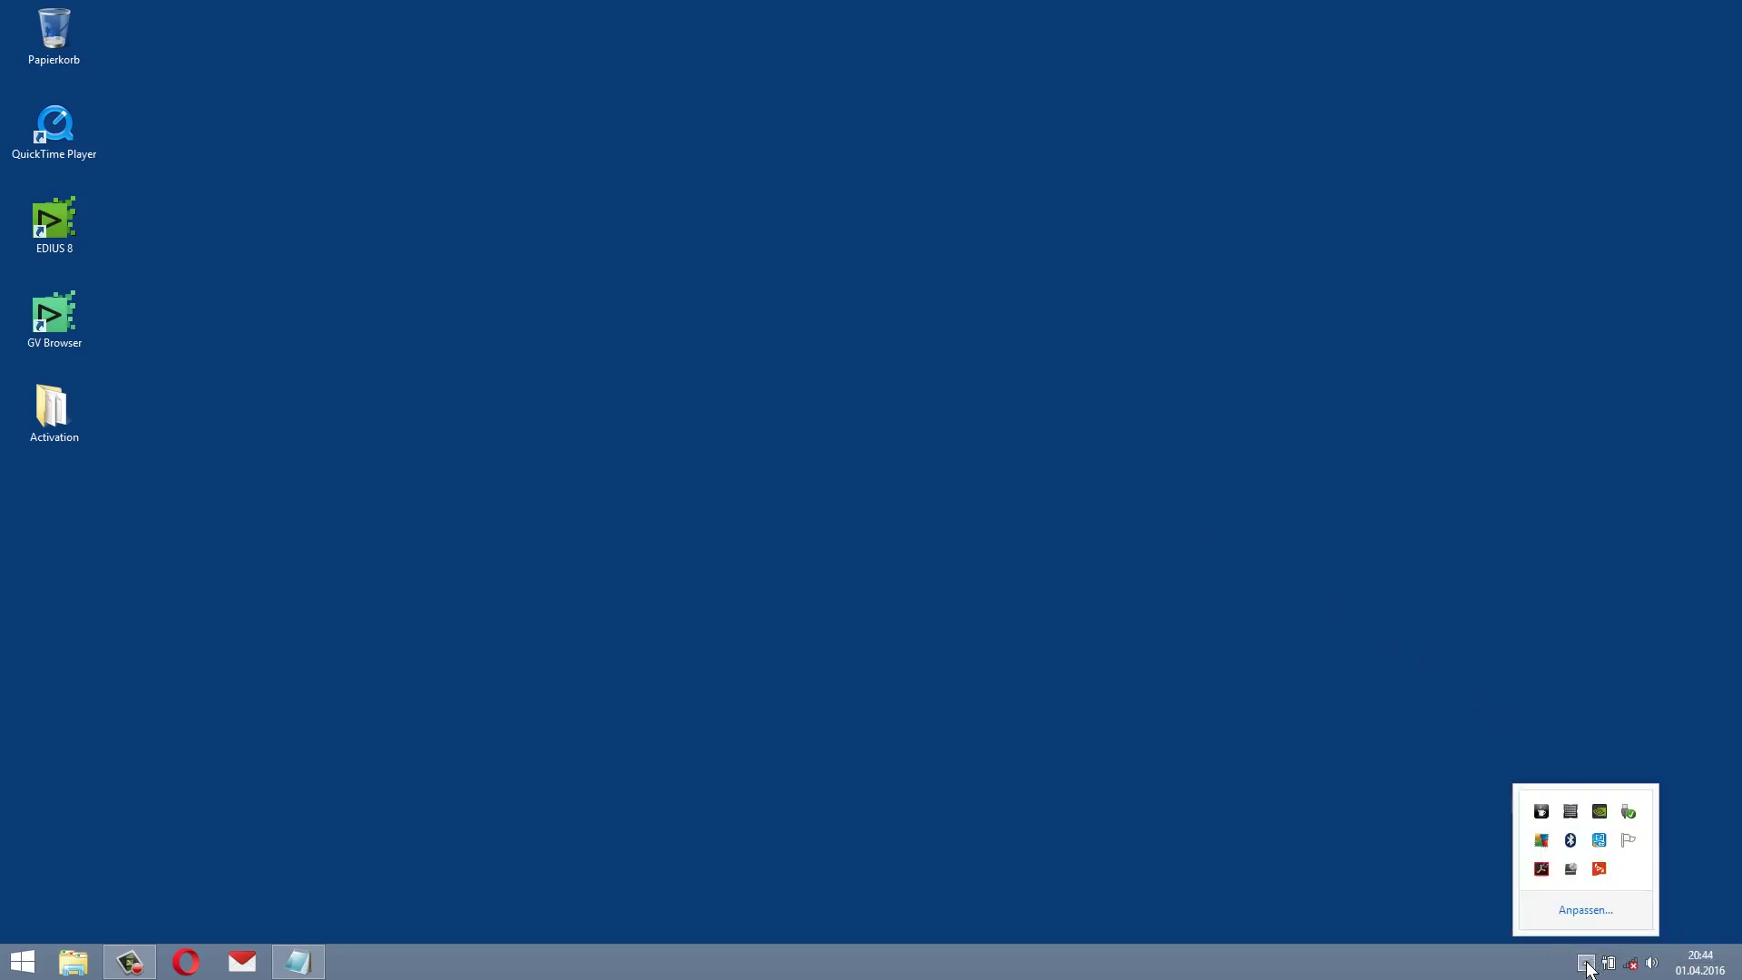
right_click(1600, 867)
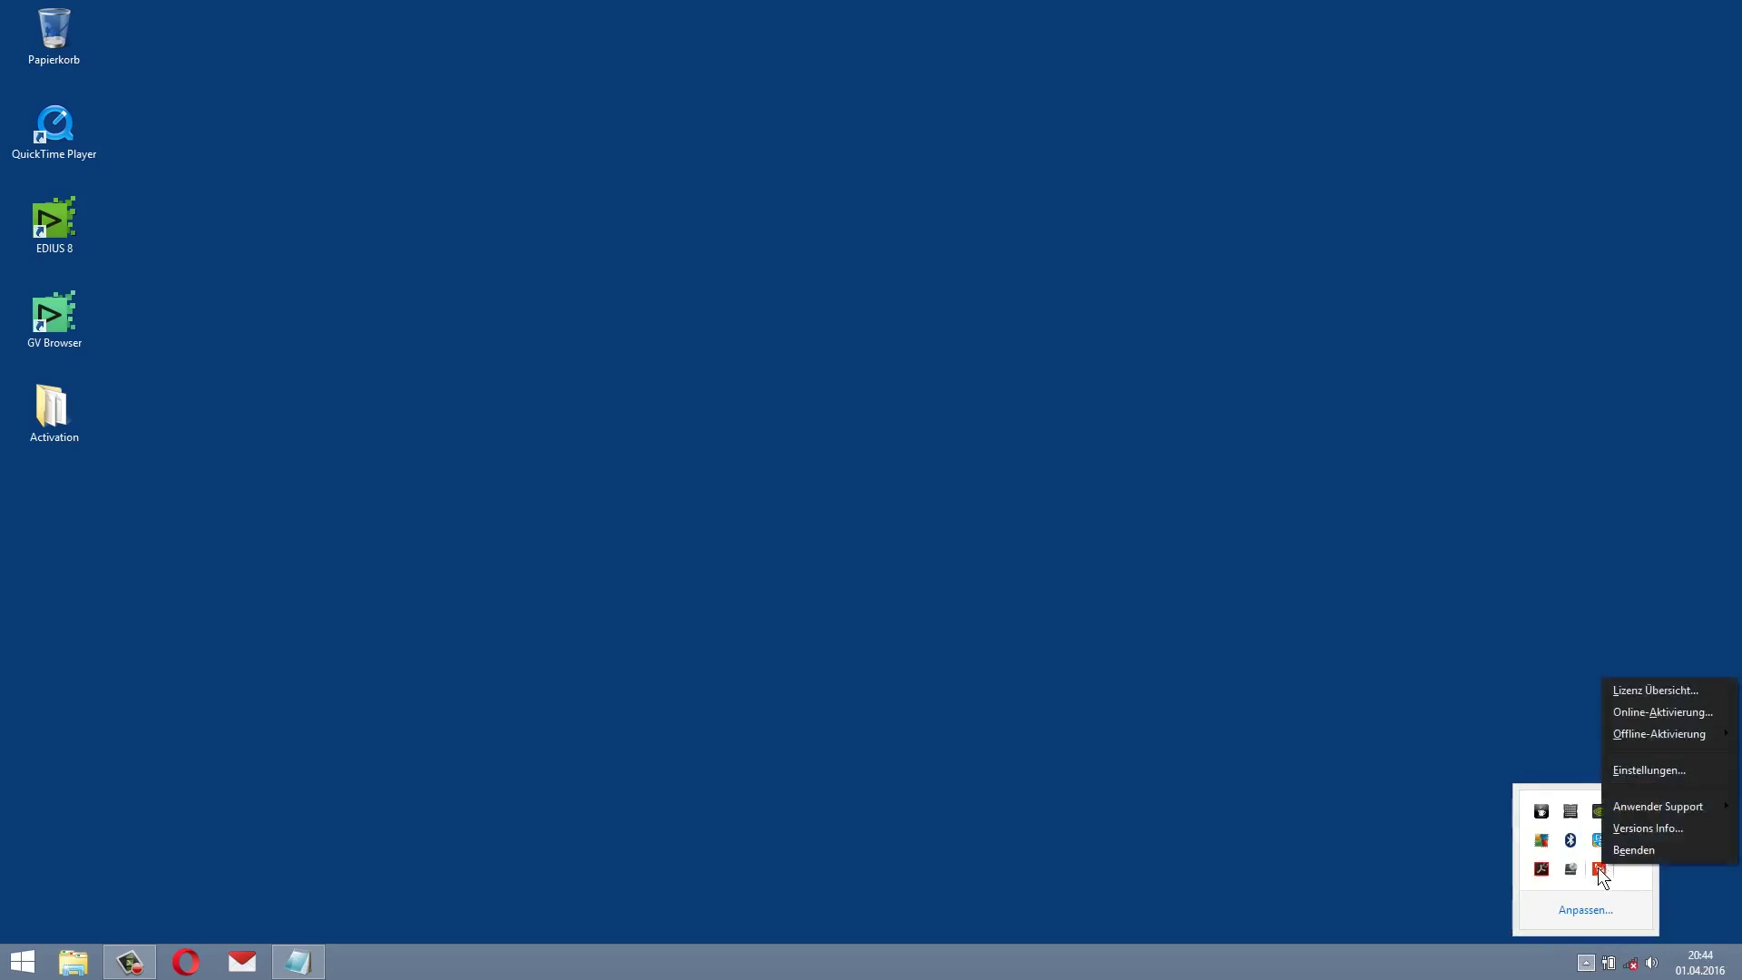
click(1647, 689)
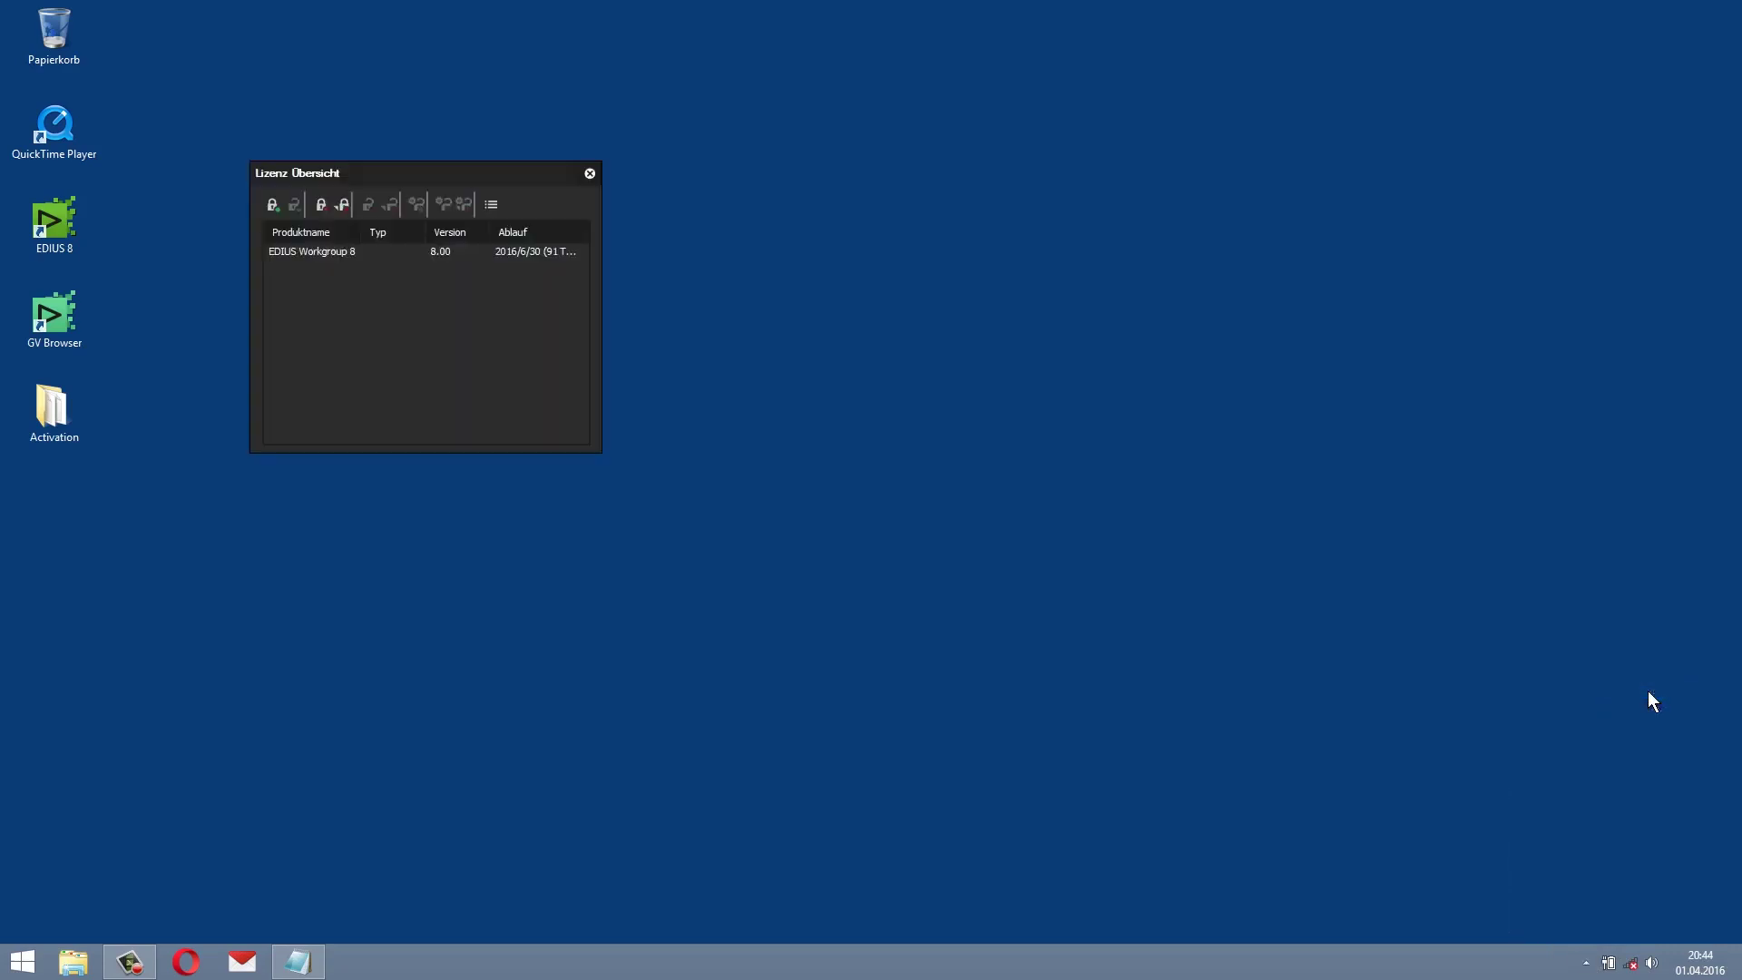
click(322, 262)
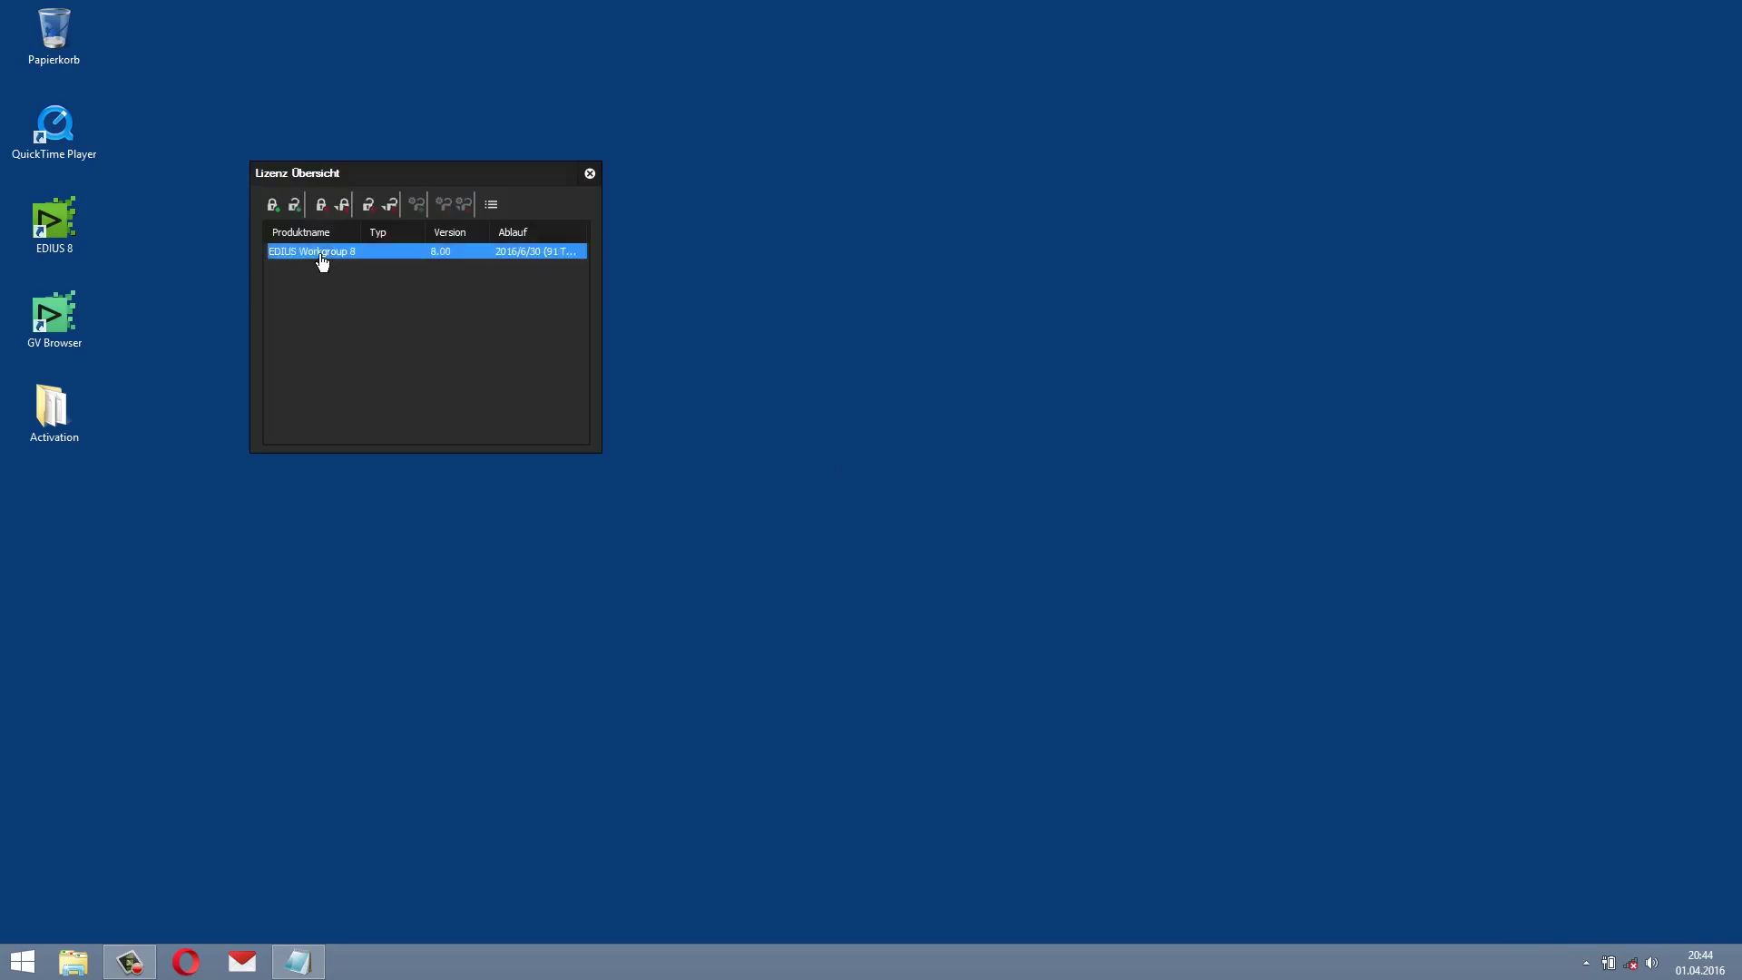
right_click(323, 263)
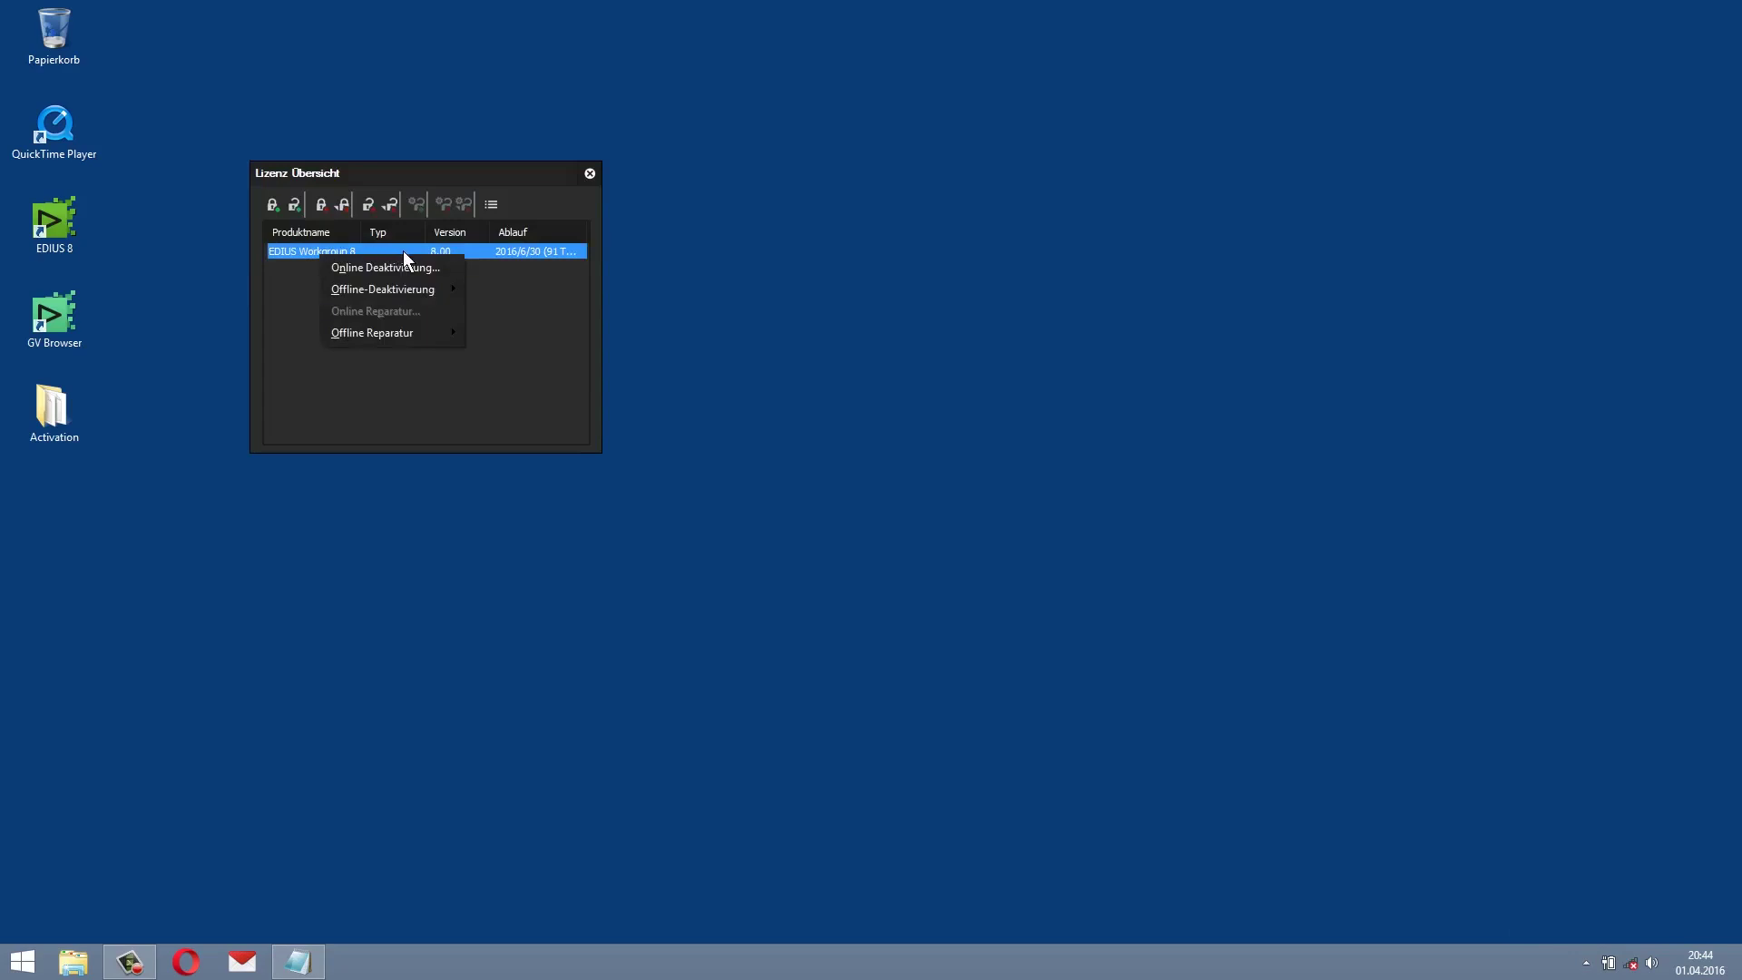
mouse_move(416, 290)
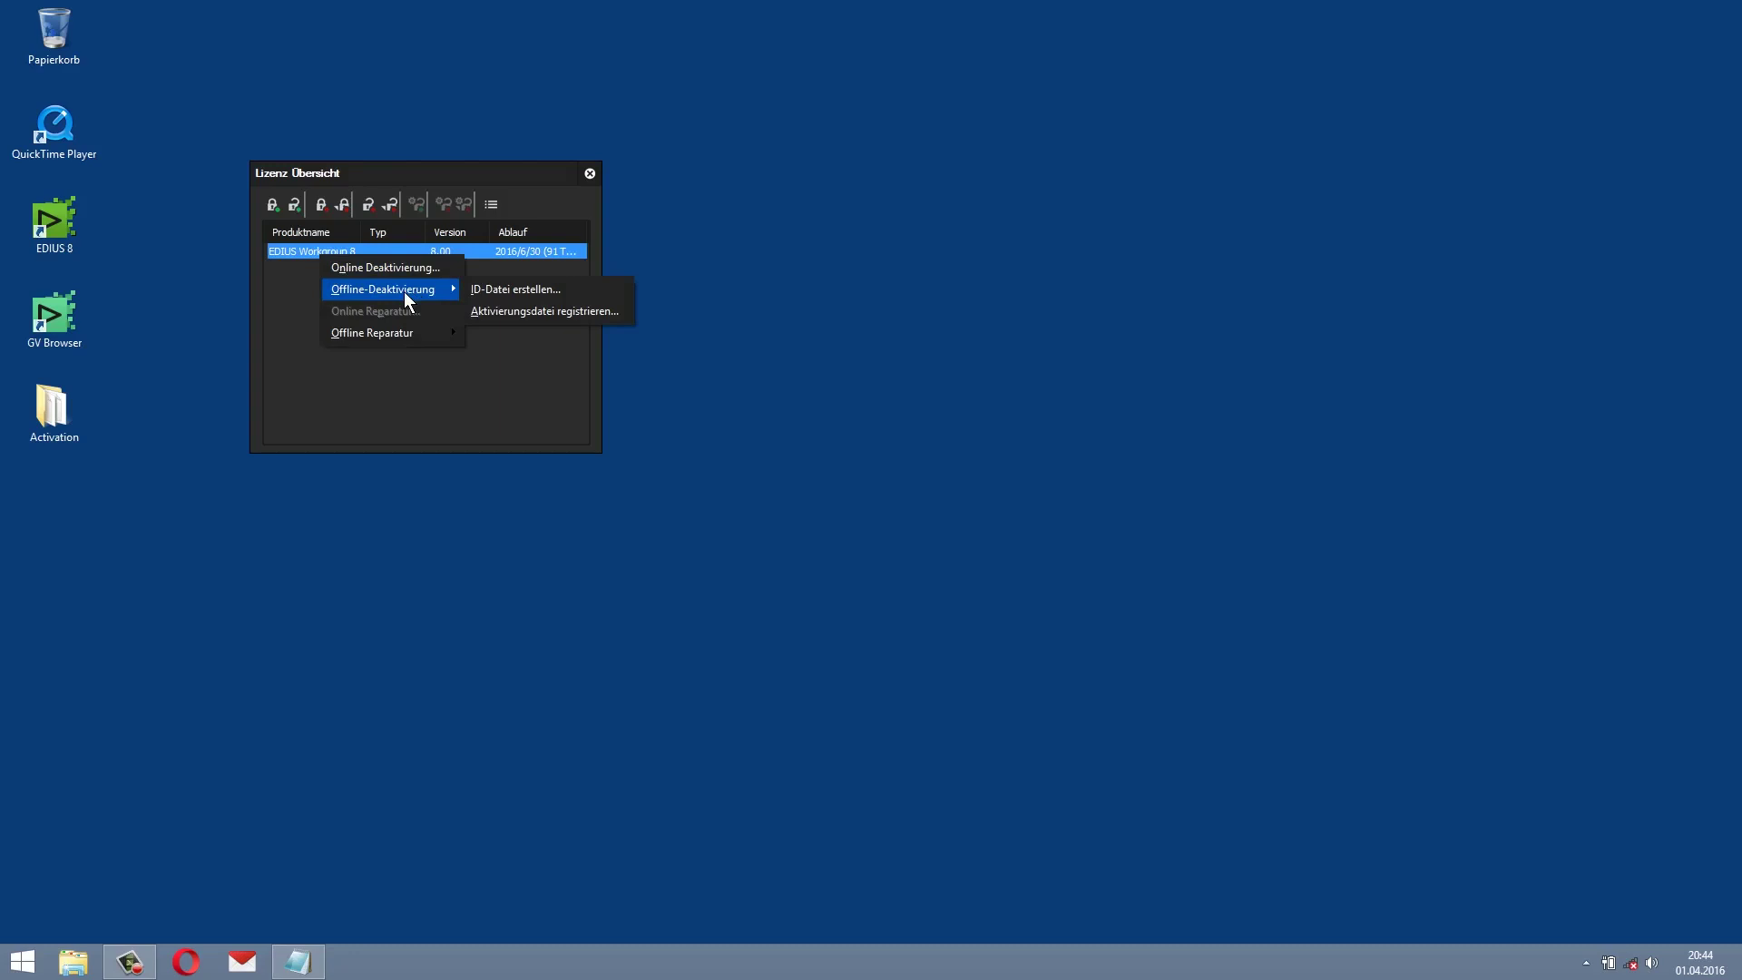
click(504, 290)
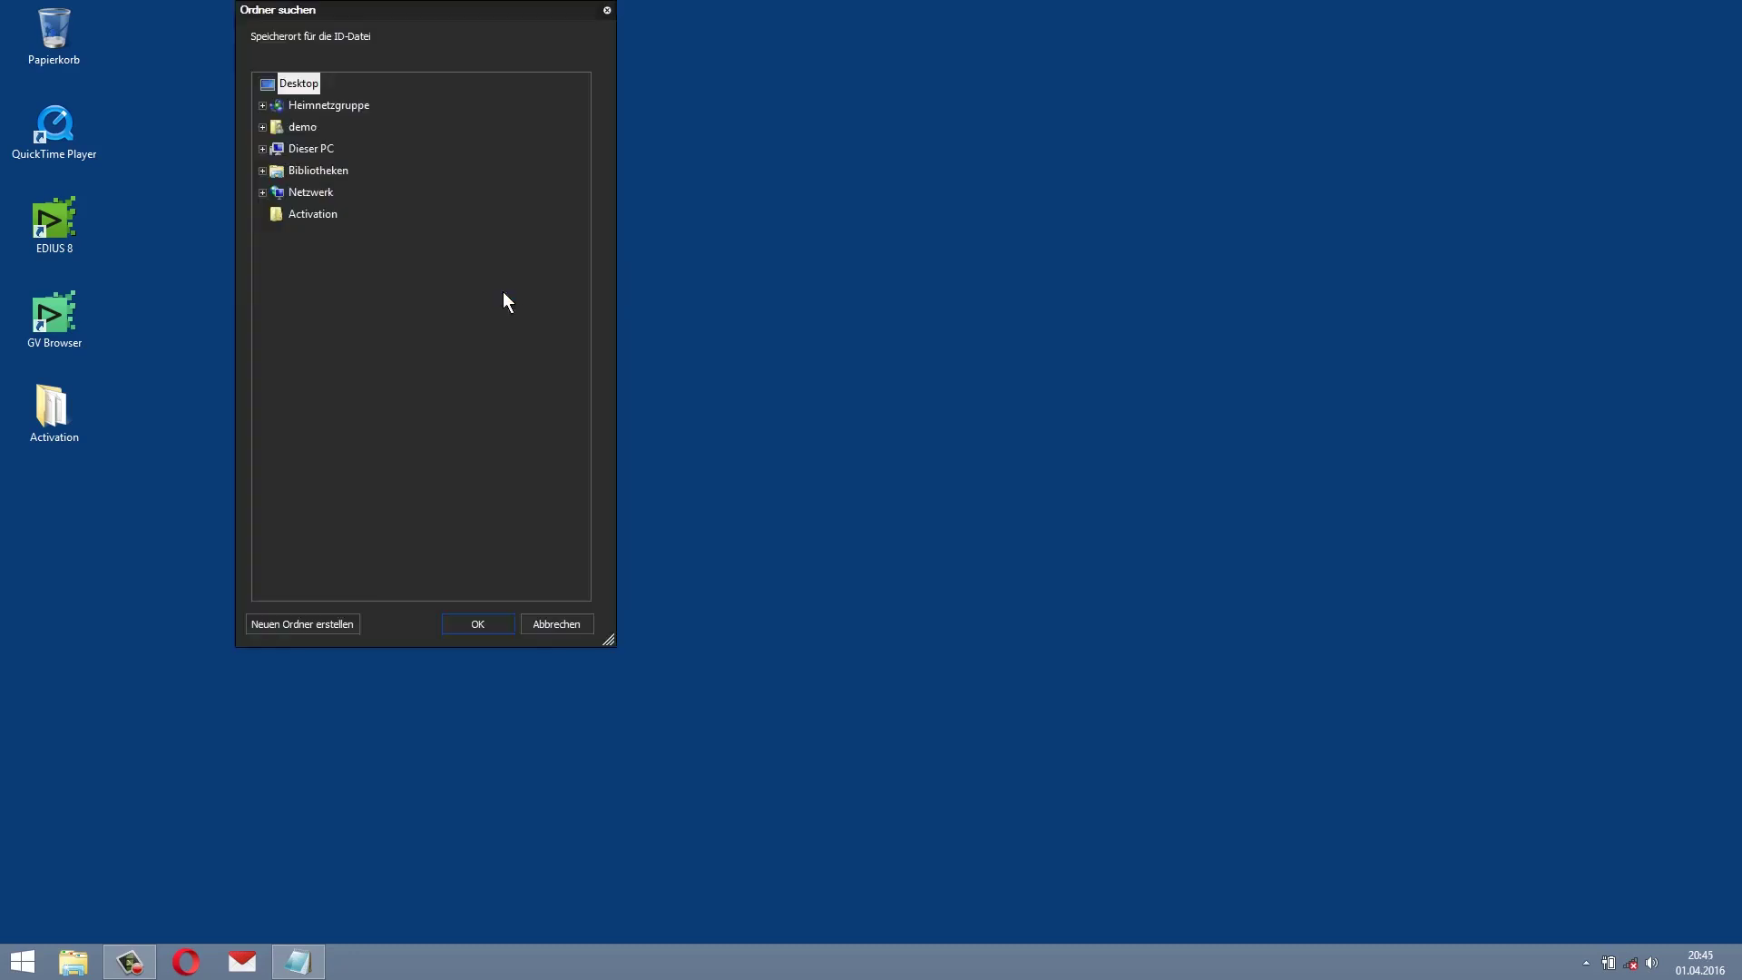
click(474, 622)
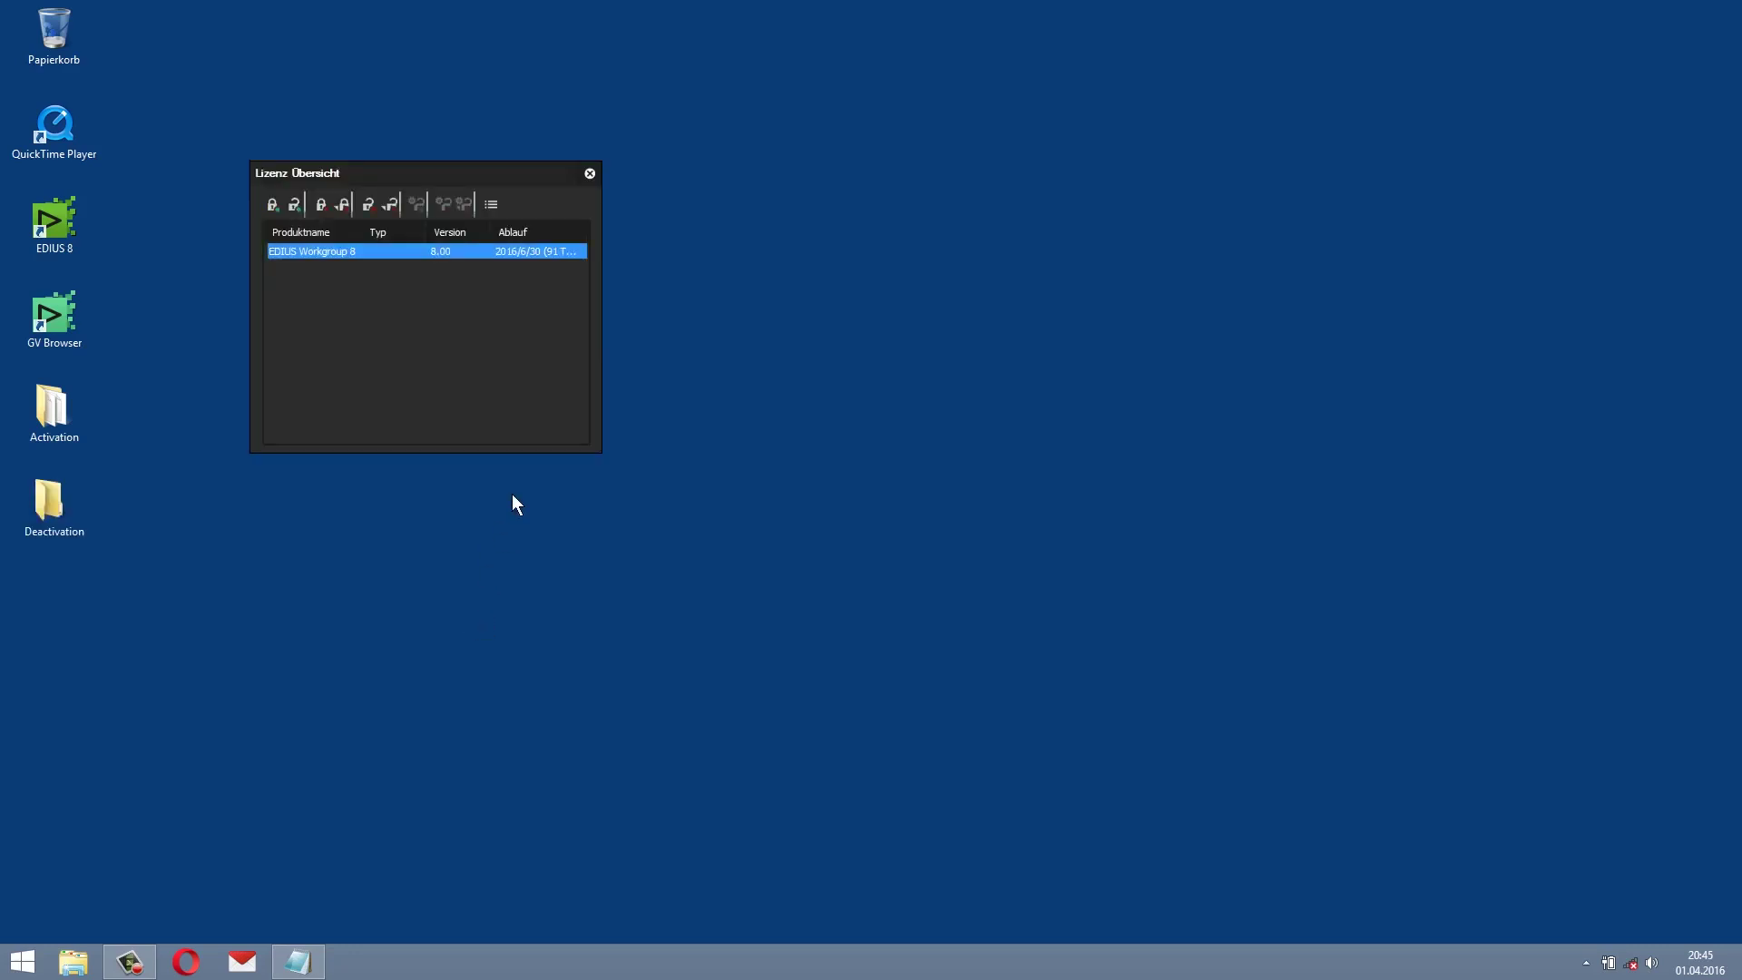
click(417, 350)
click(589, 174)
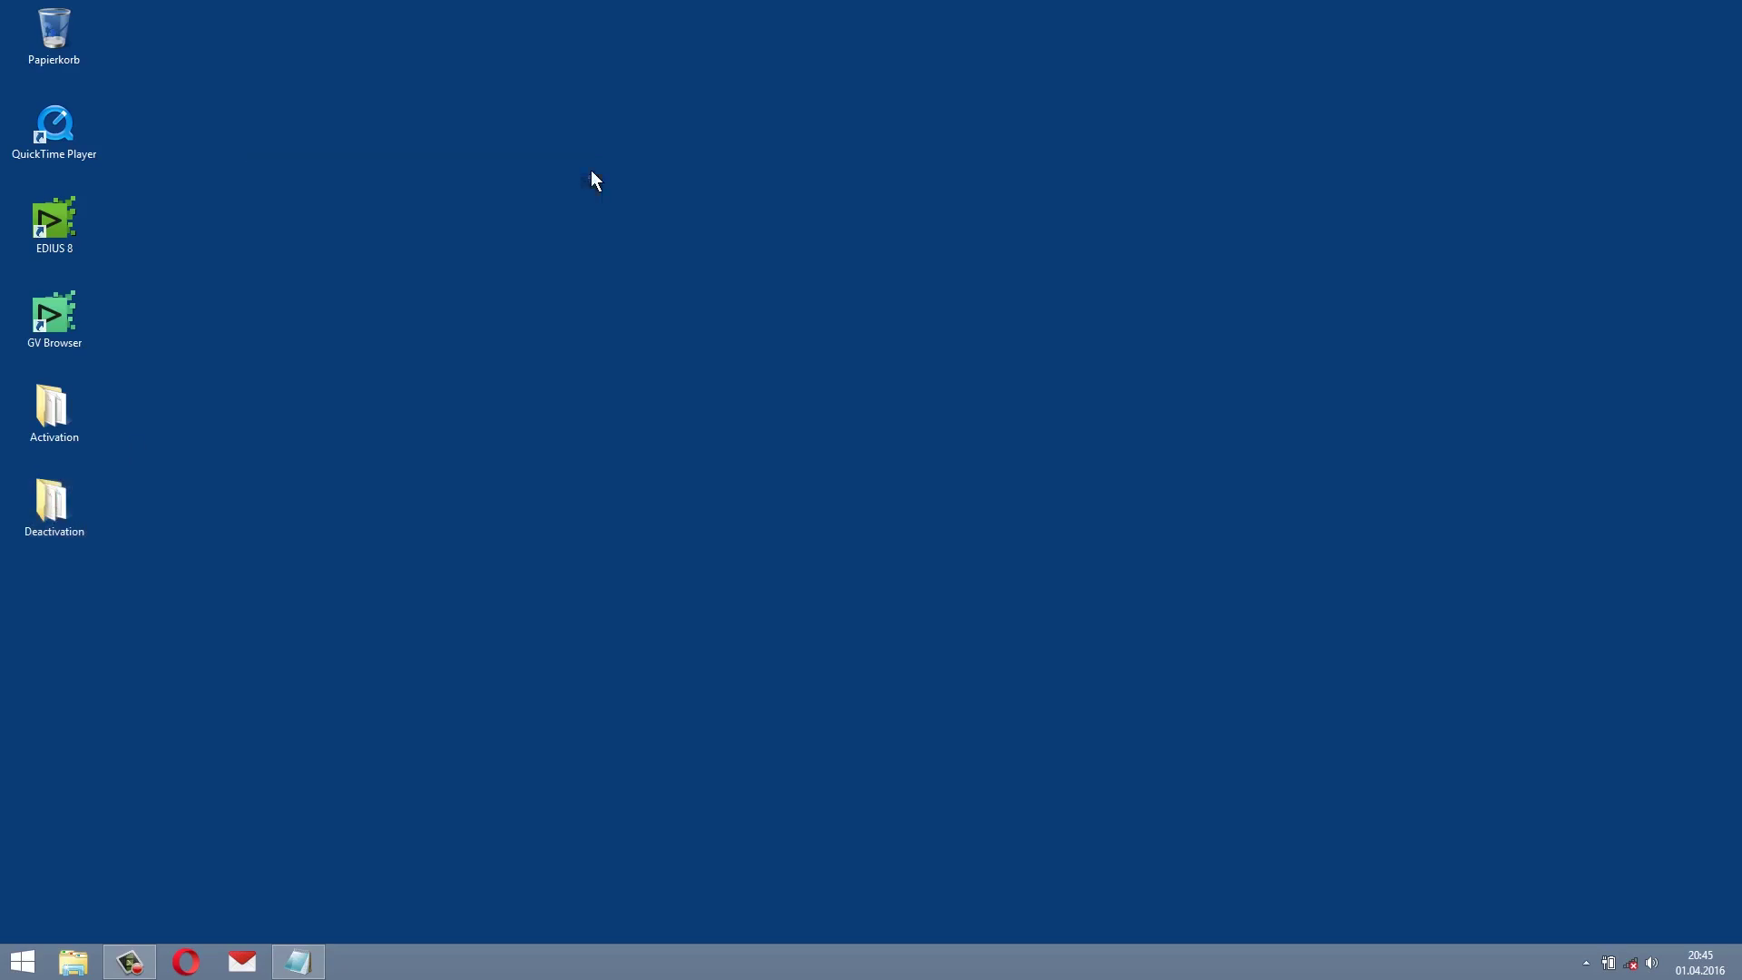
double_click(51, 504)
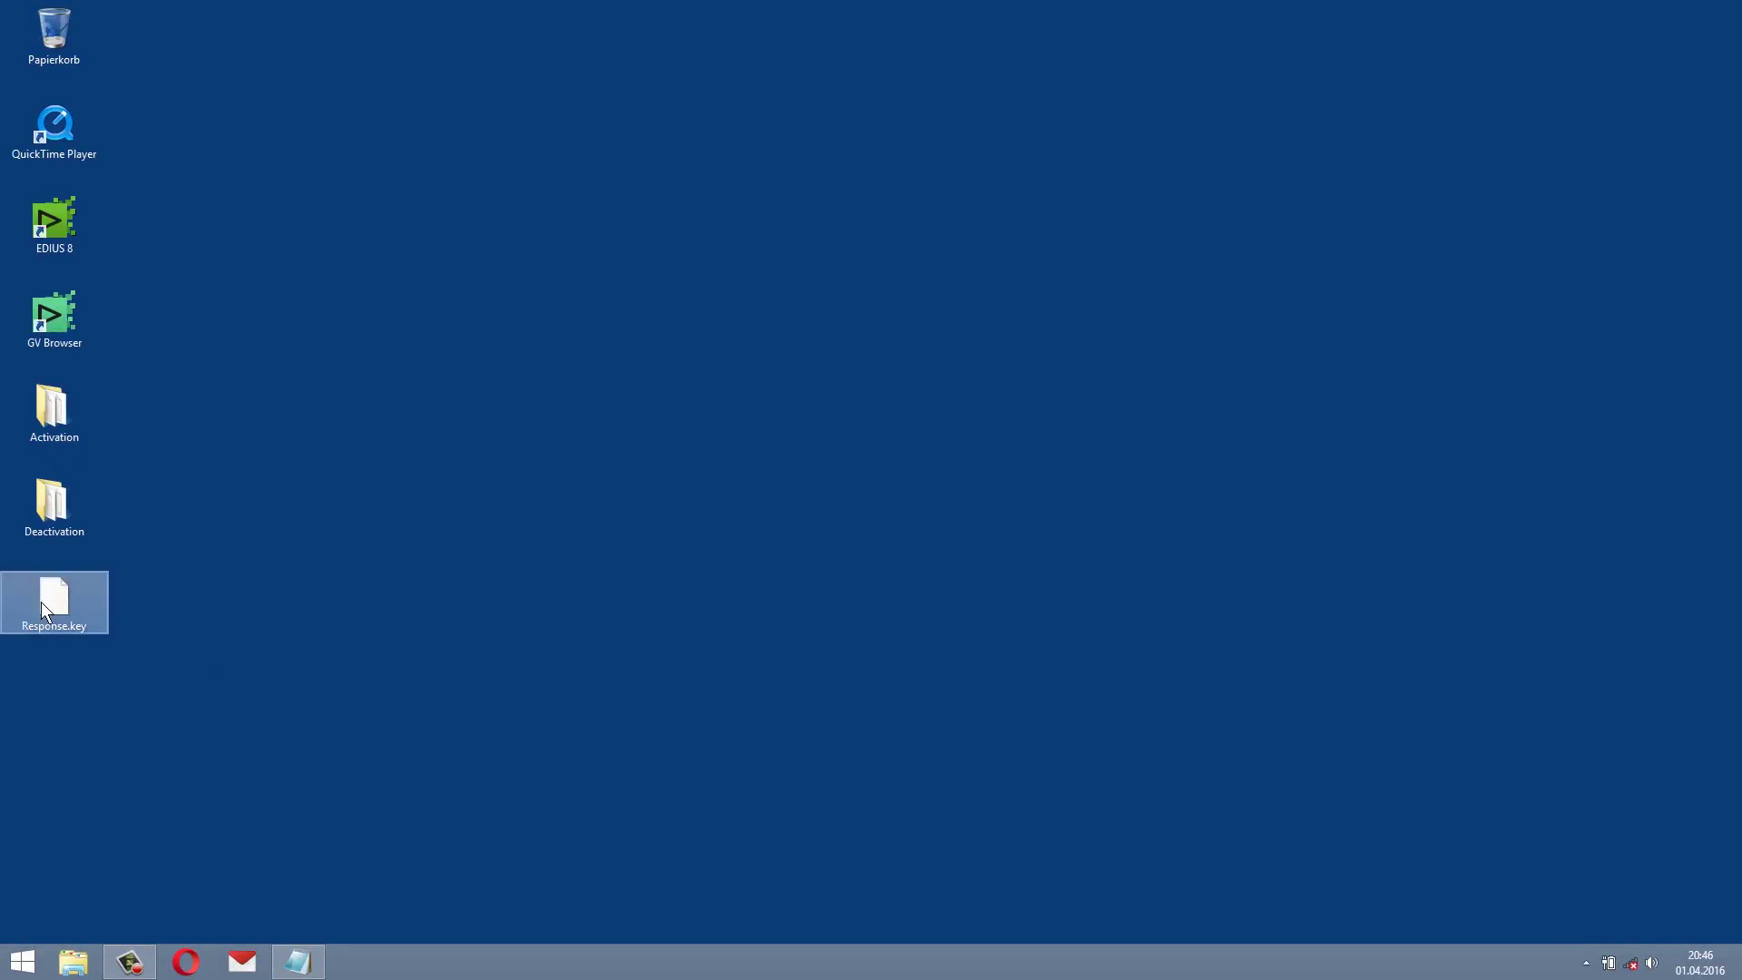
Register the desktop's Response.key as the offline deactivation file for EDIUS Workgroup 8 in the license overview, and acknowledge the notice
click(1581, 964)
right_click(1602, 867)
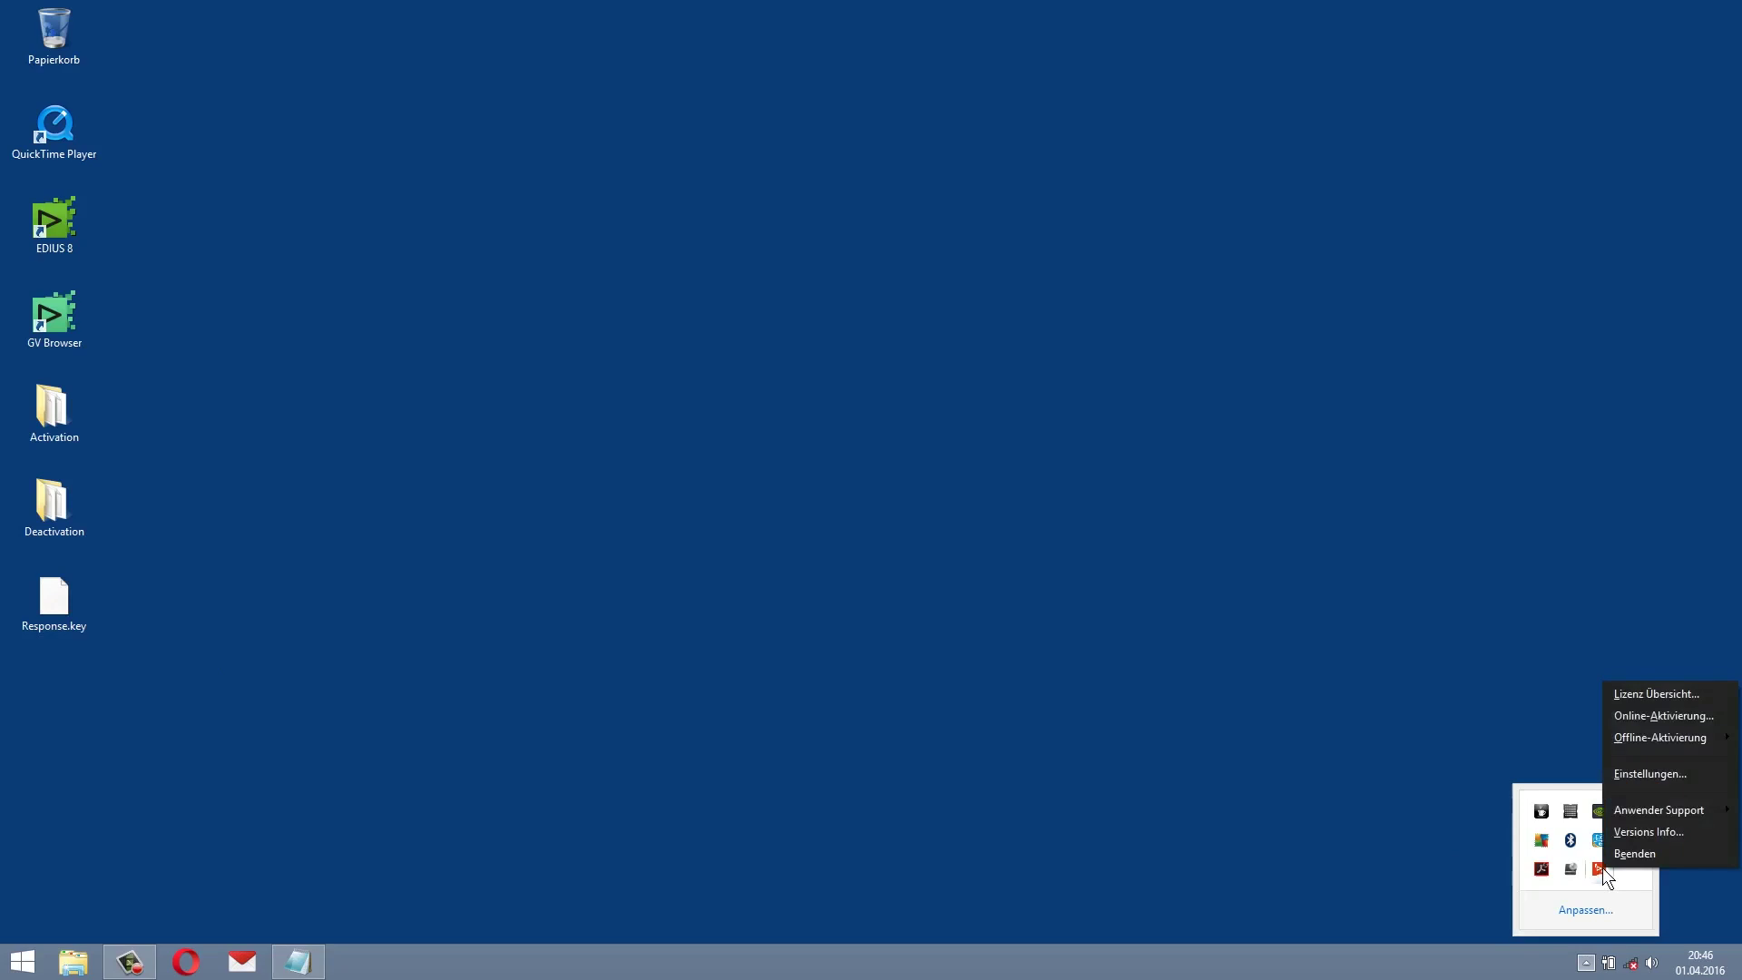
click(1652, 695)
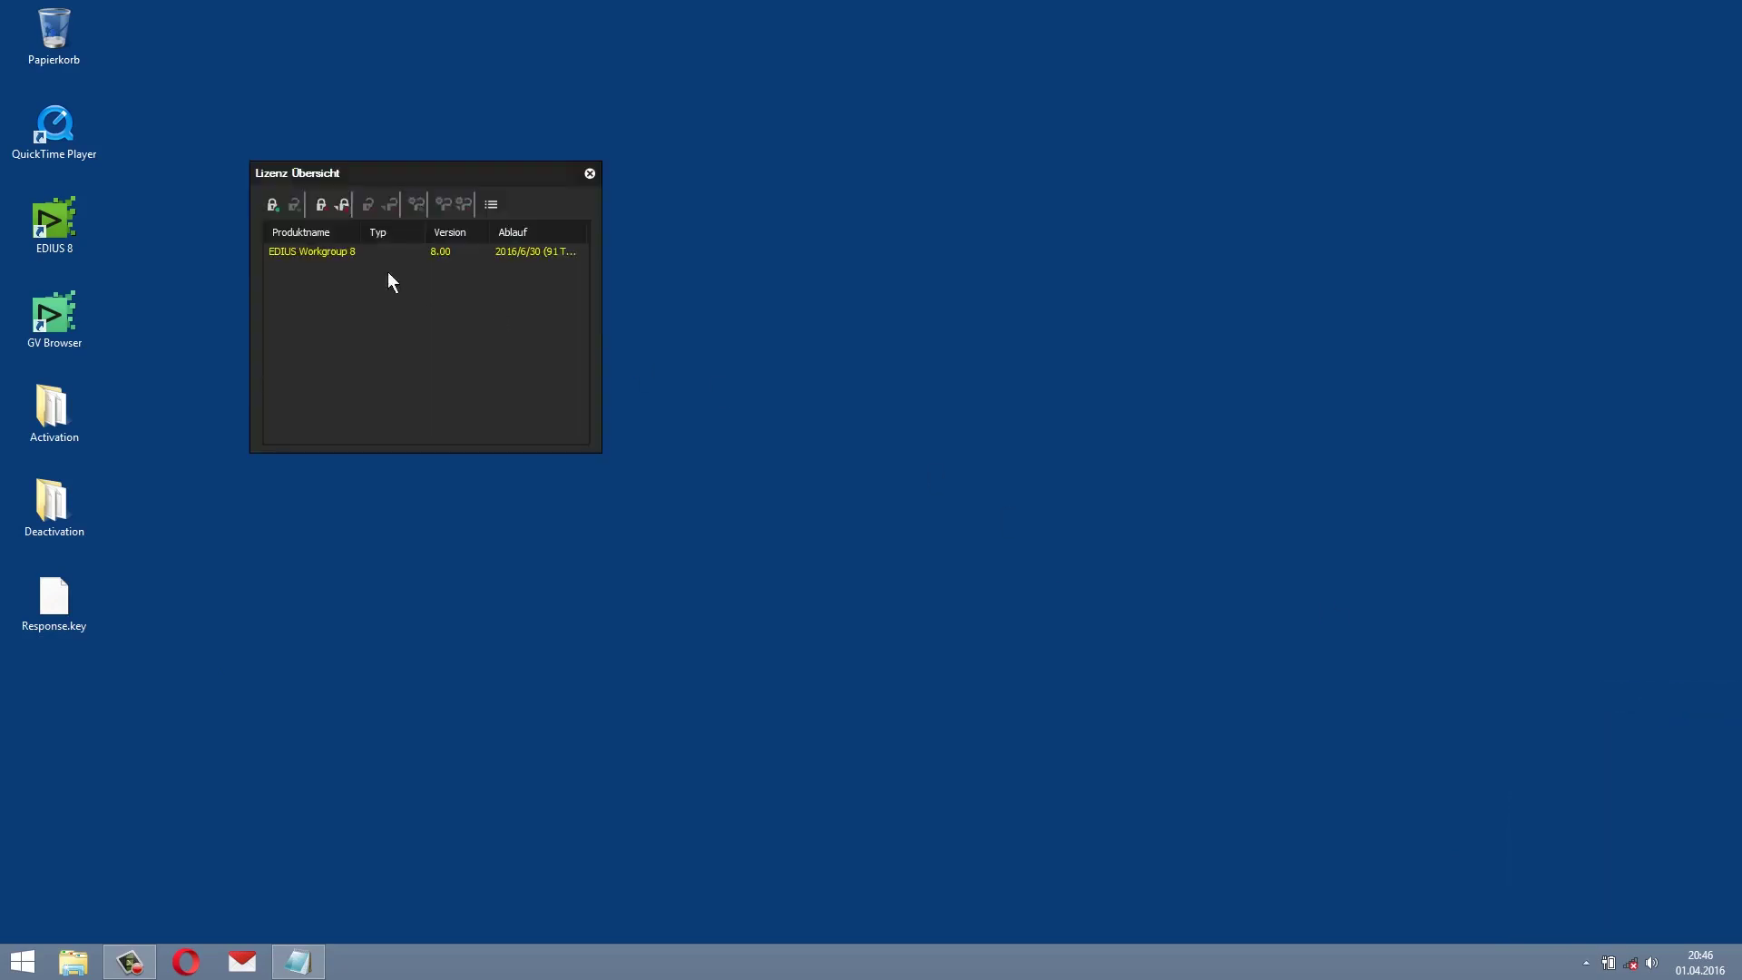
click(319, 254)
right_click(329, 253)
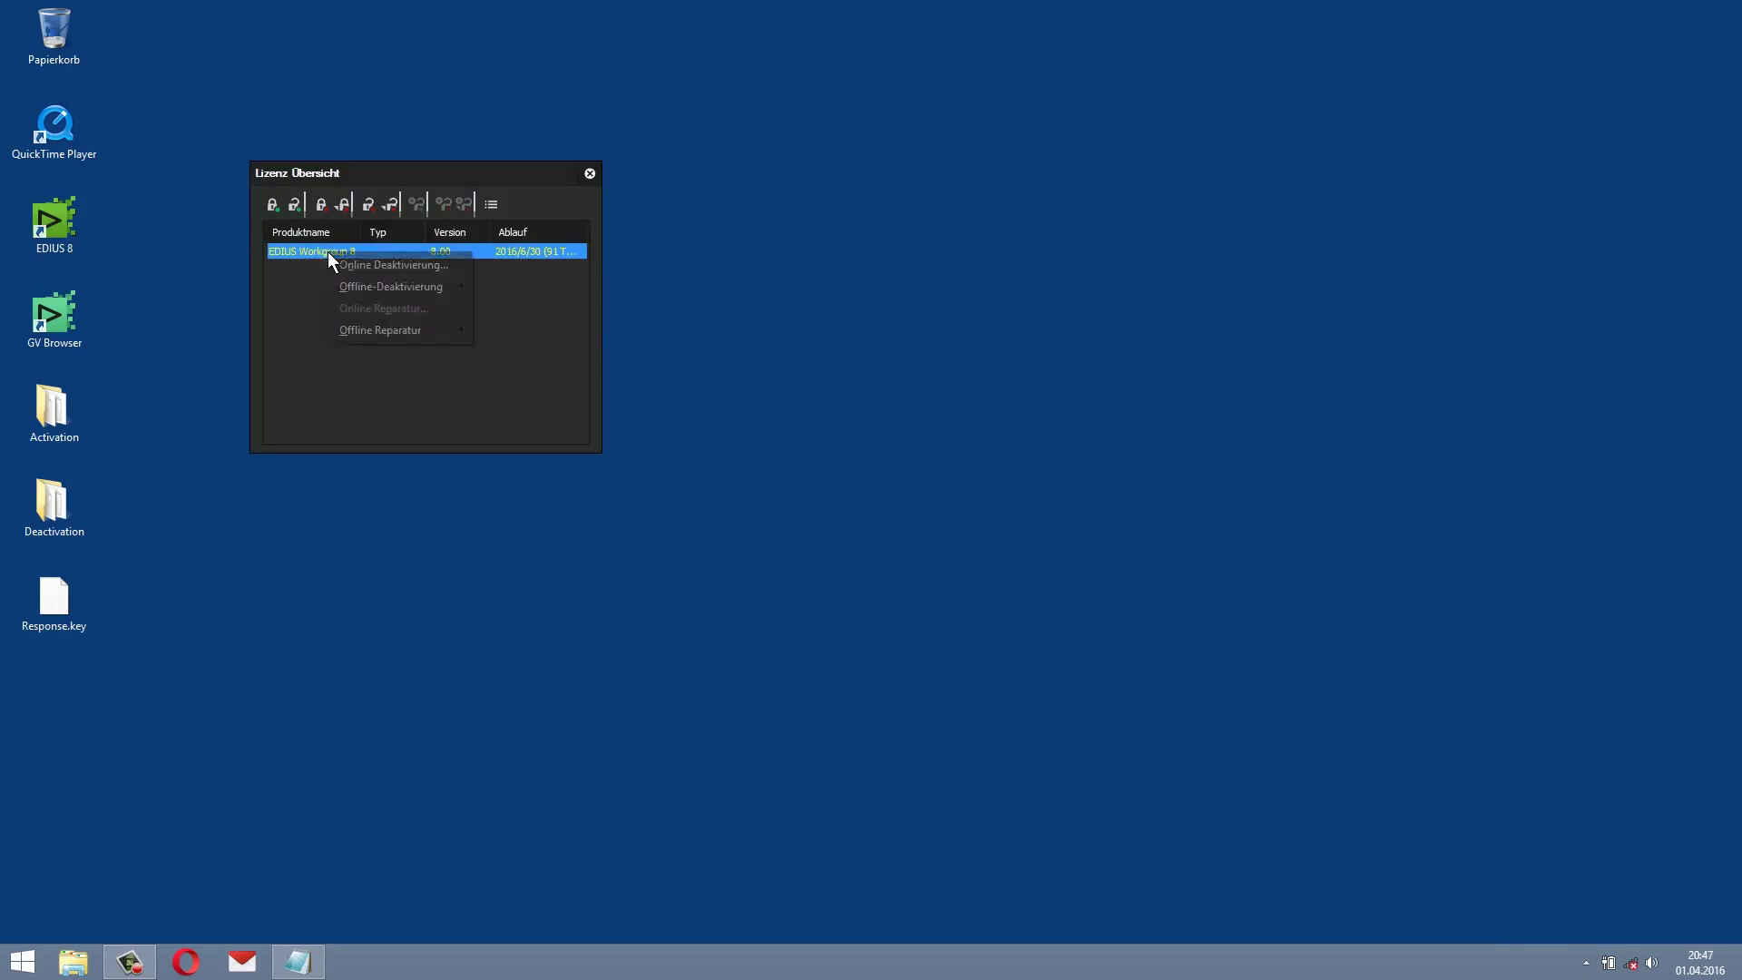
mouse_move(403, 286)
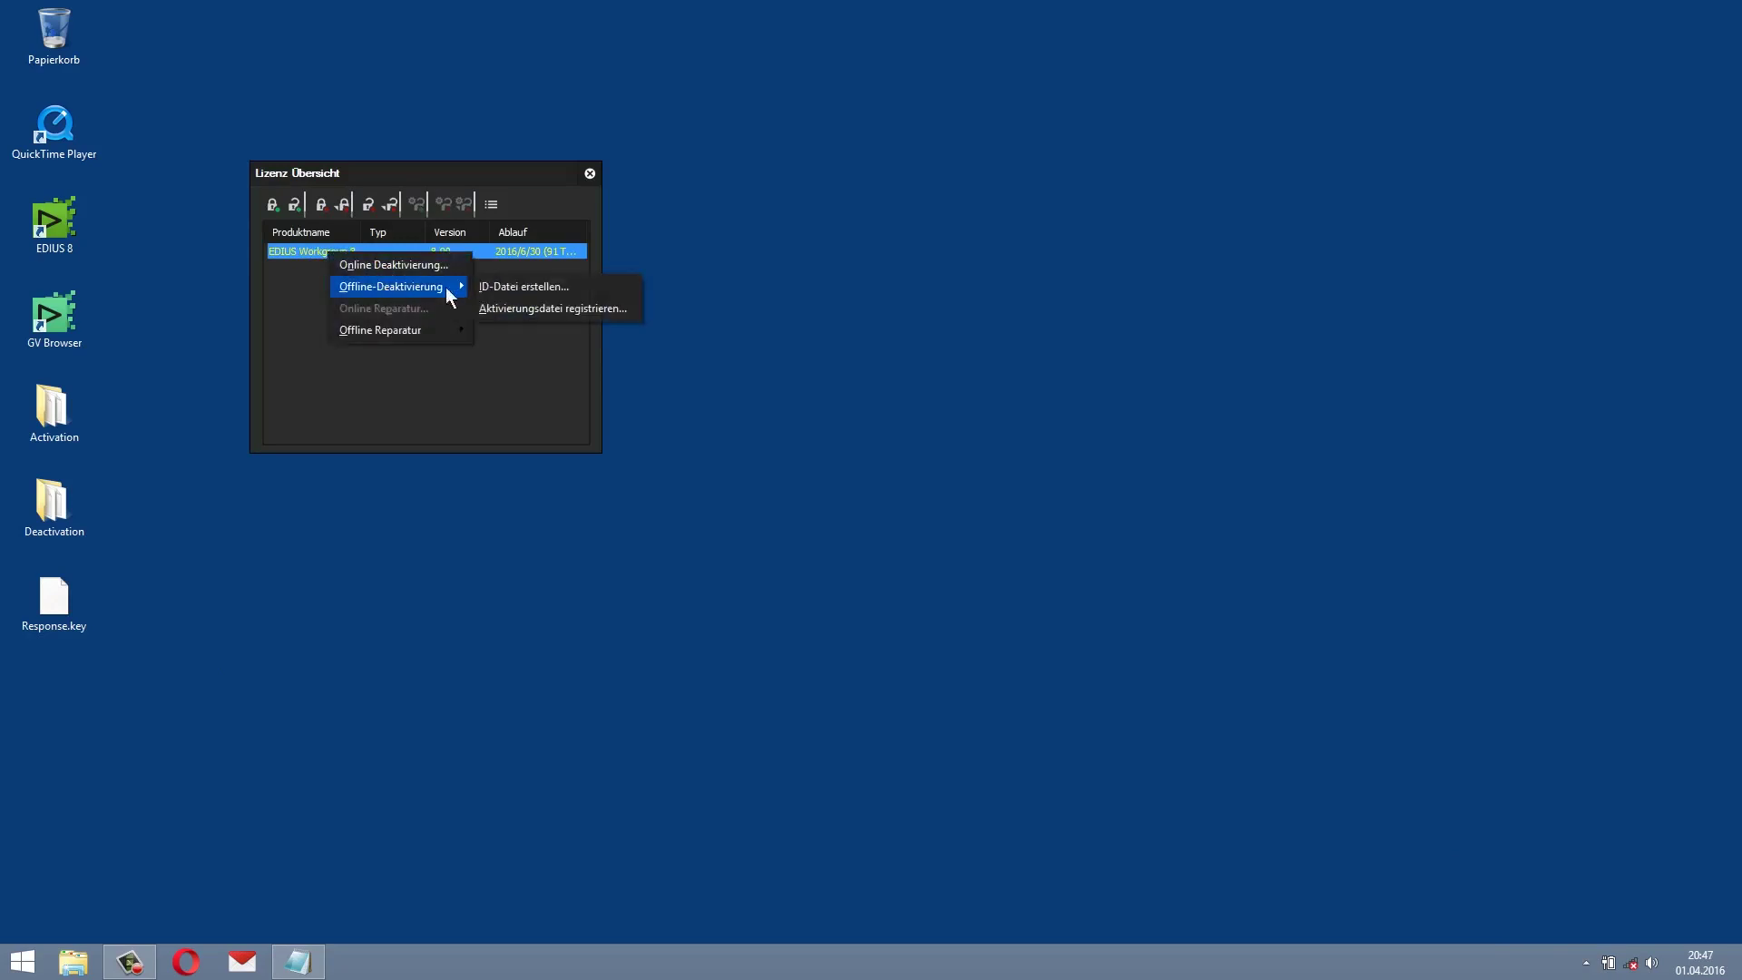
click(535, 309)
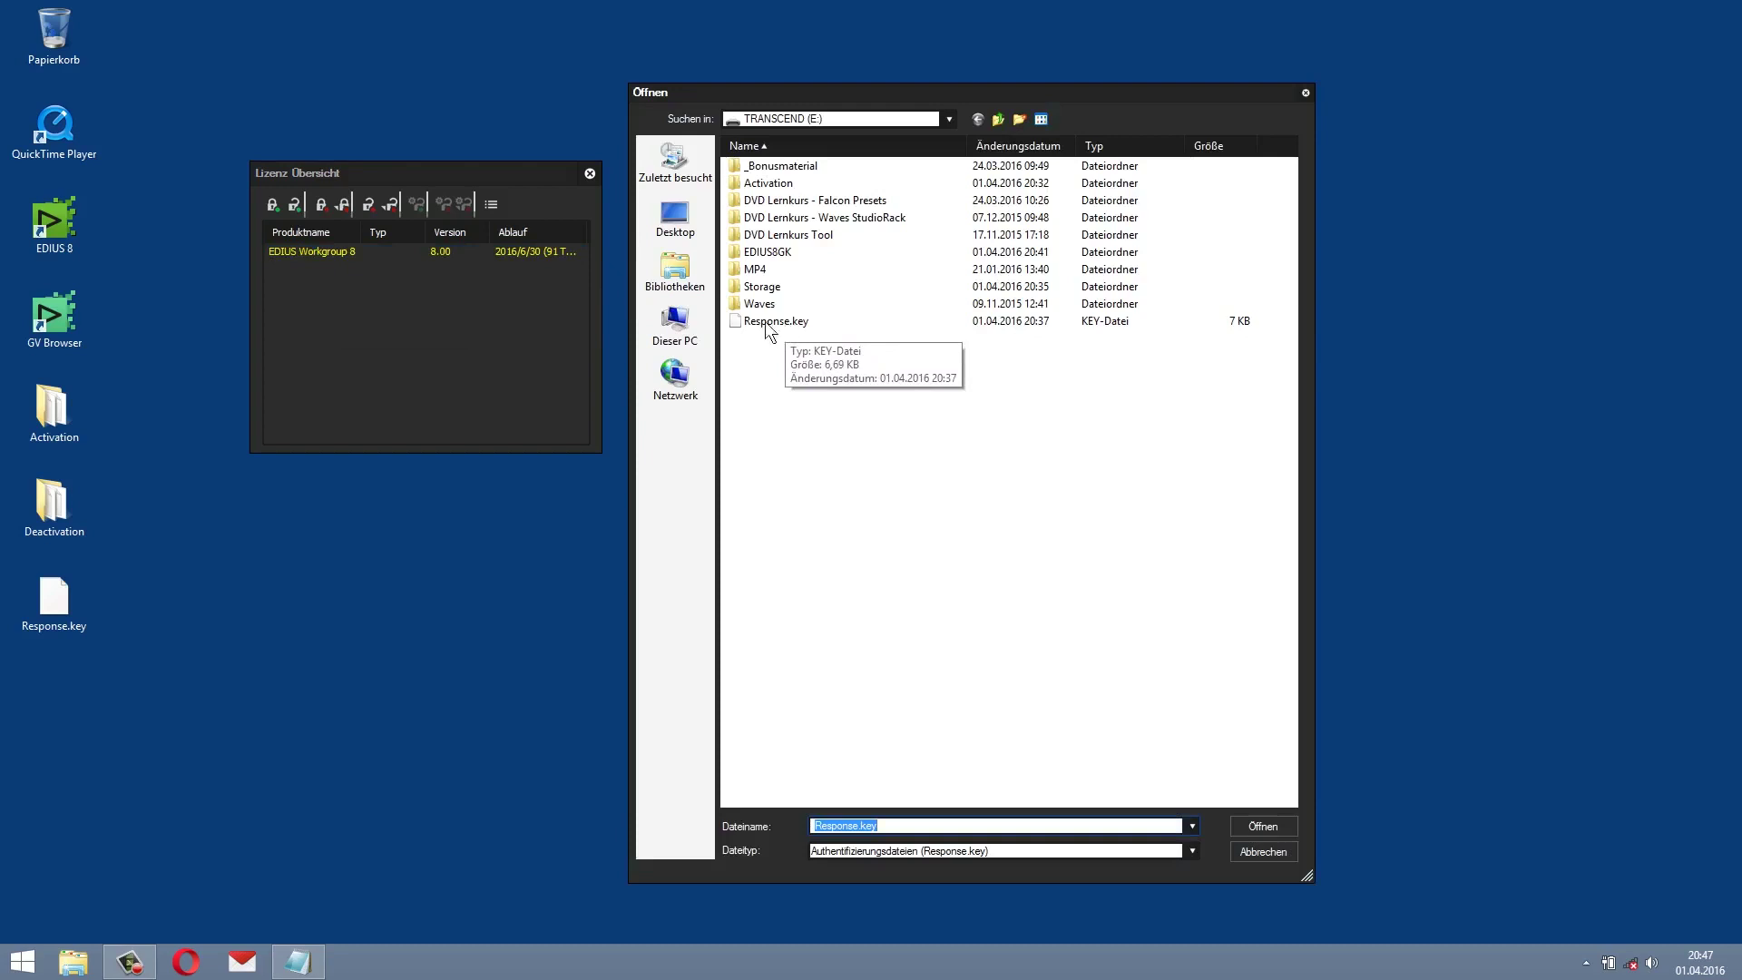
click(675, 215)
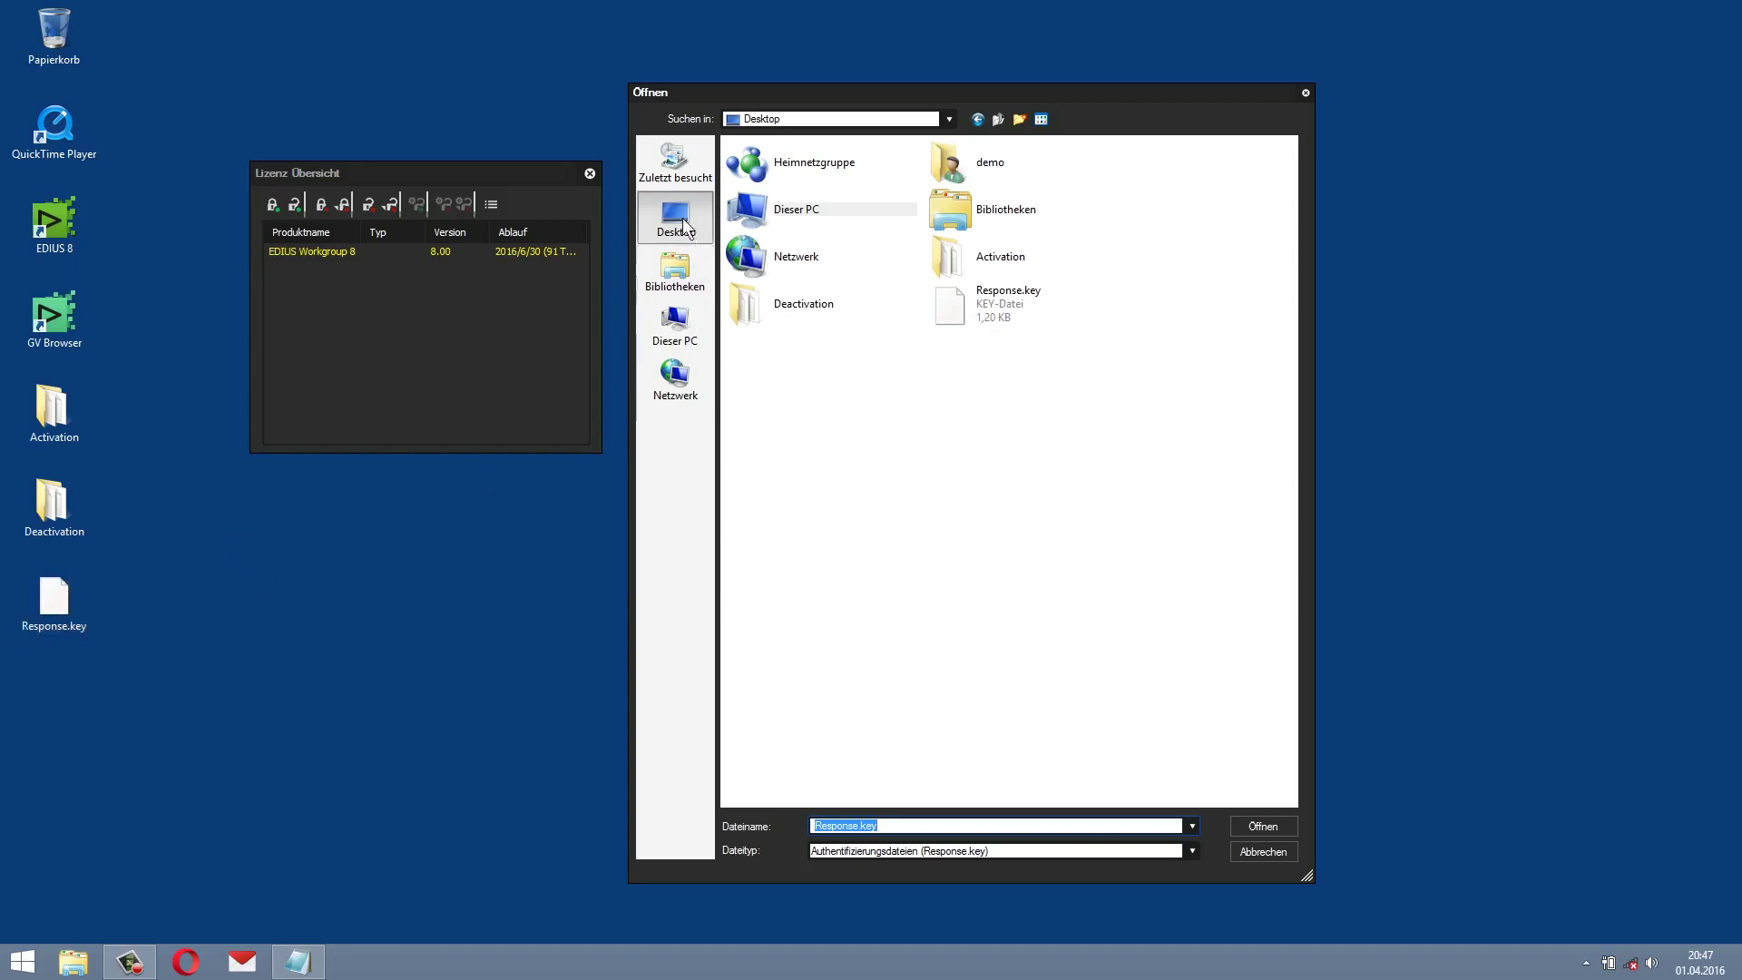
click(949, 309)
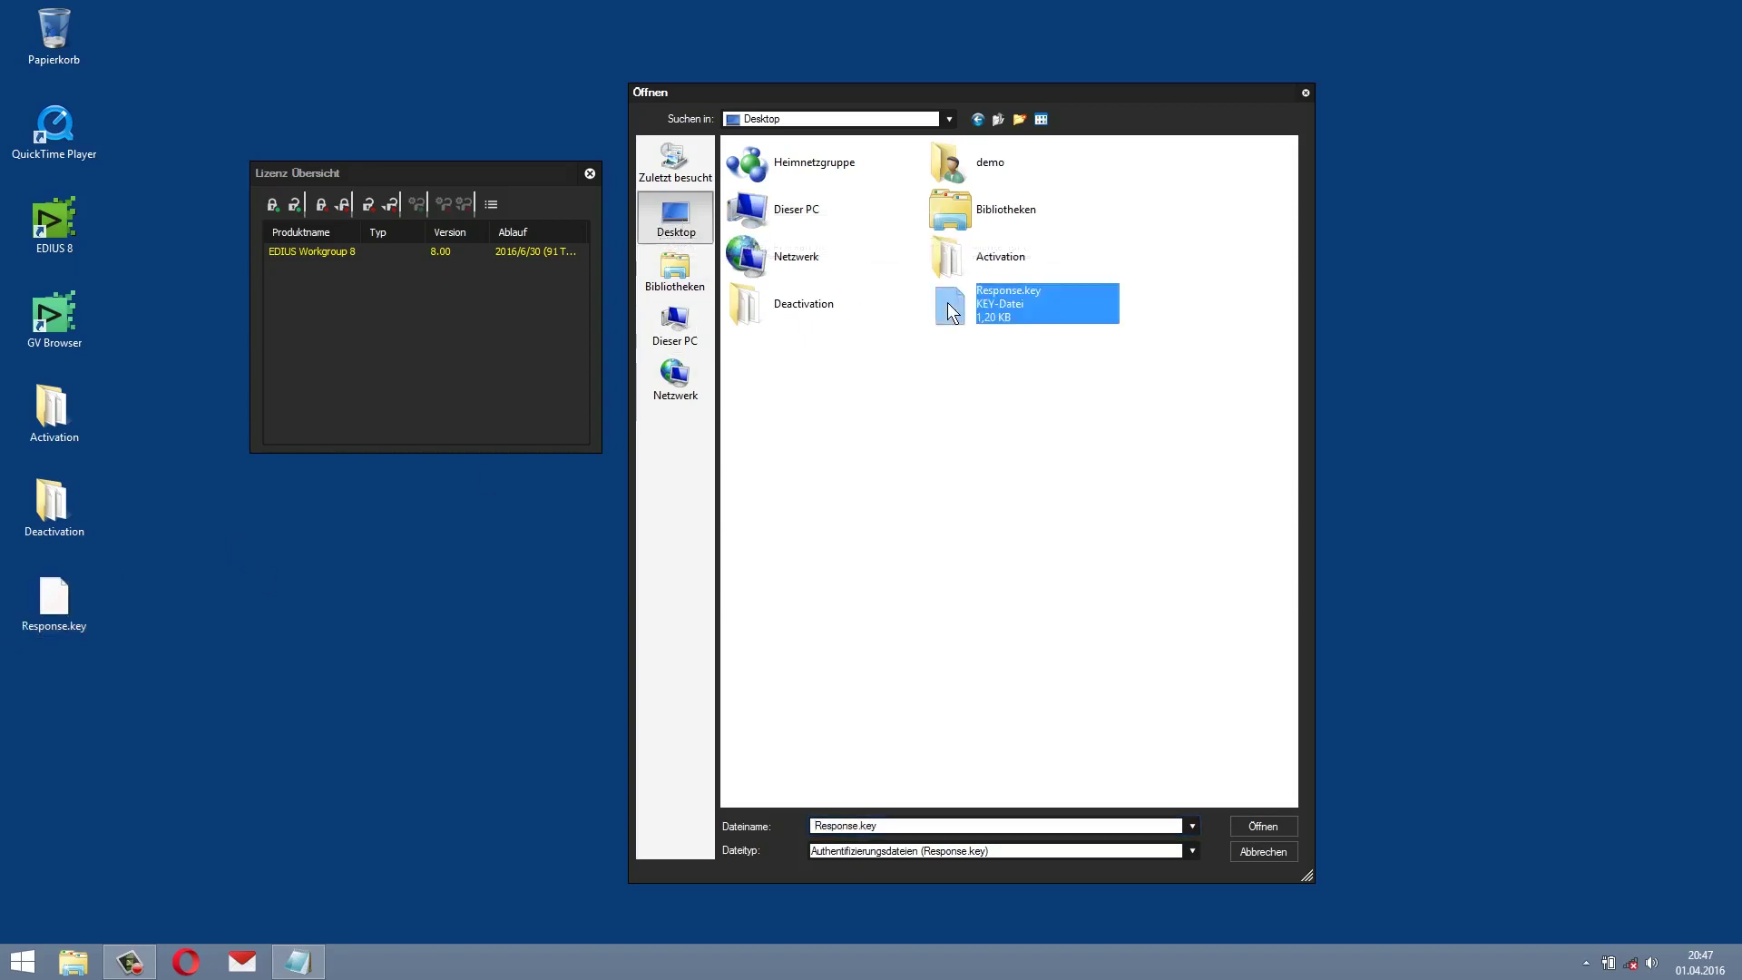
click(1264, 824)
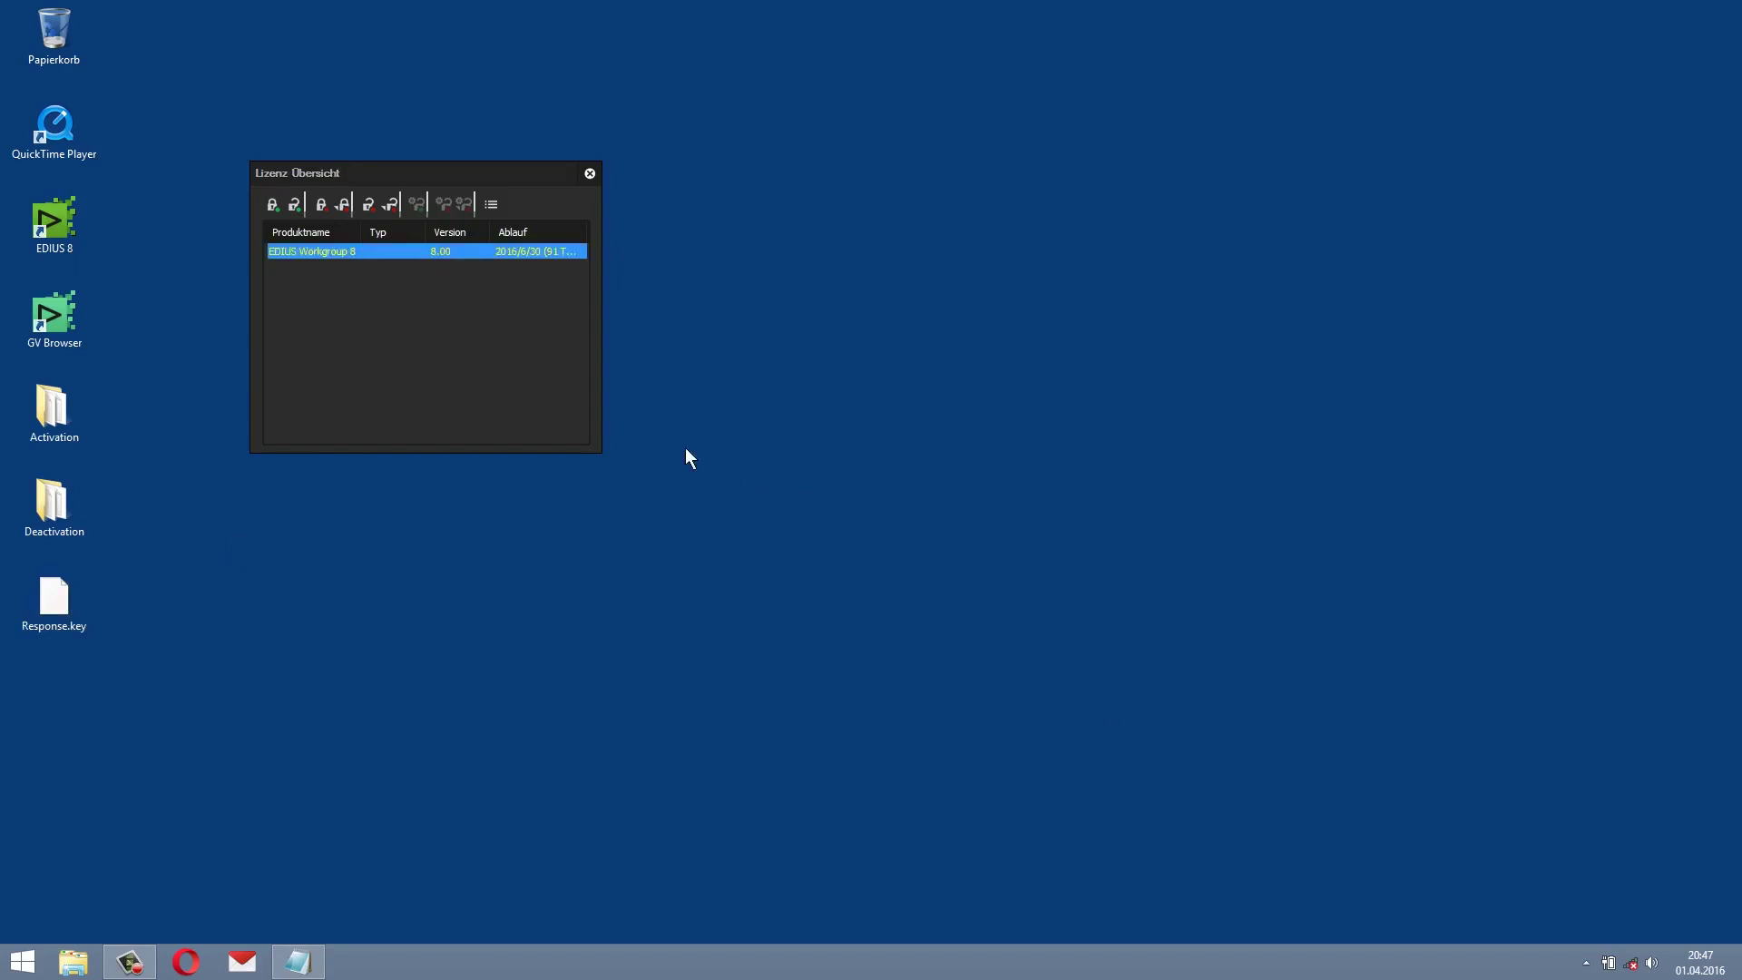
click(427, 336)
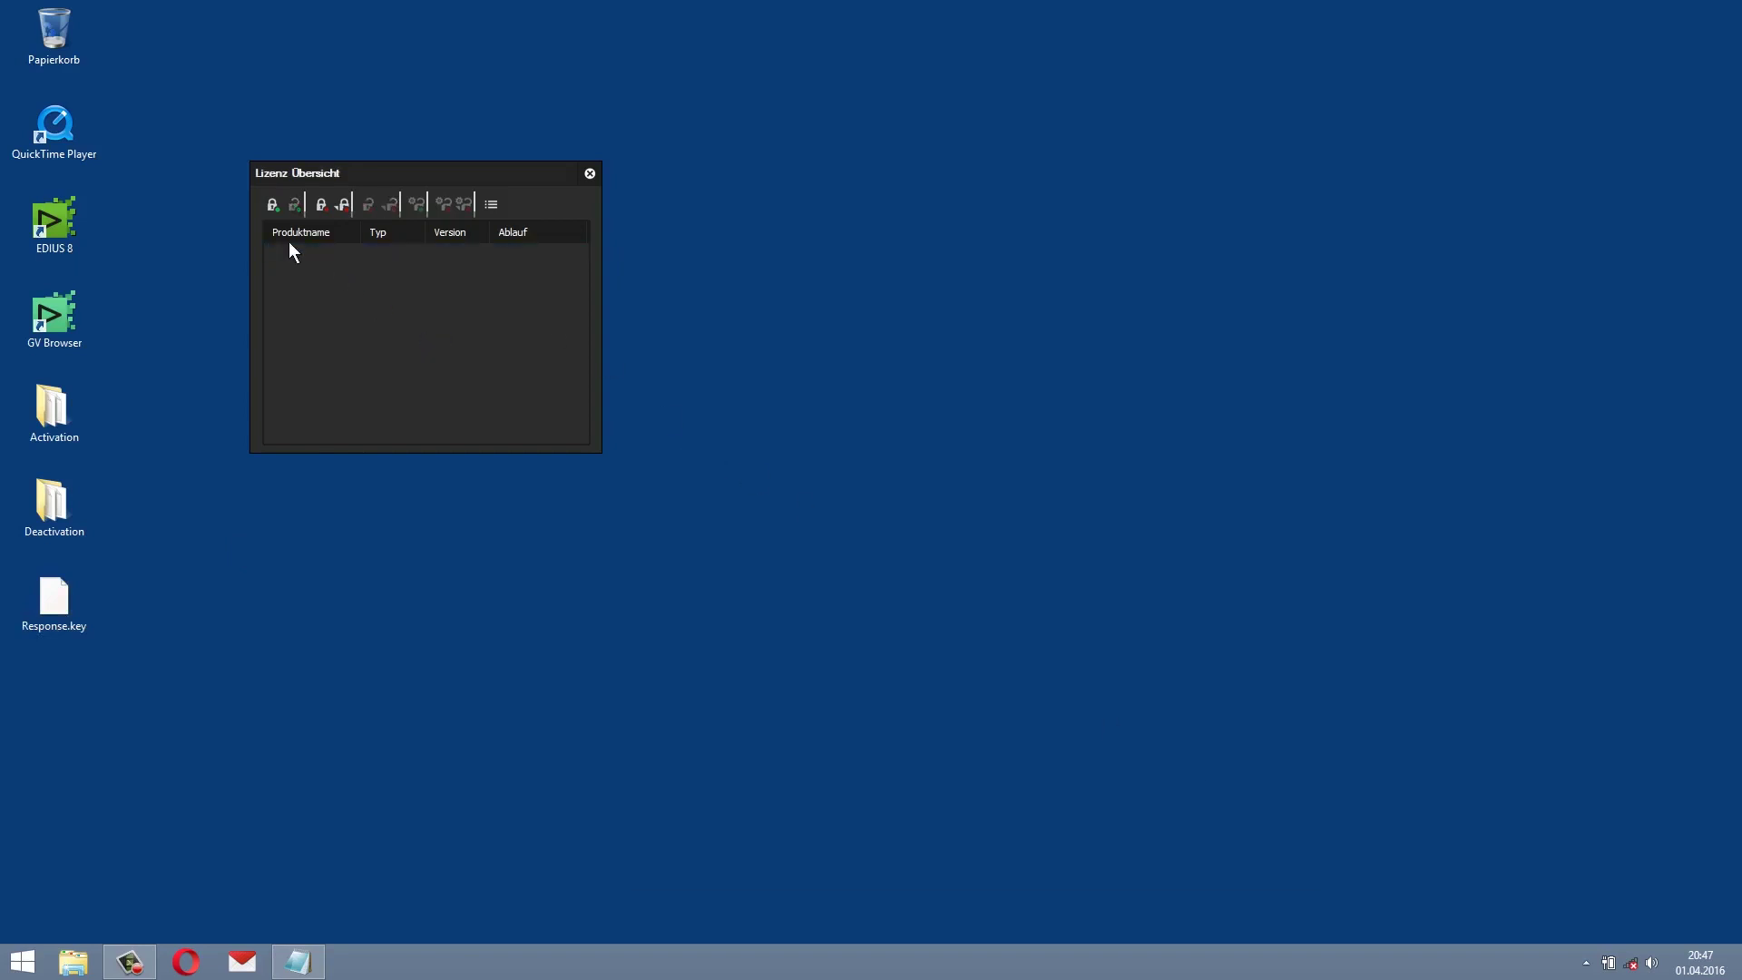